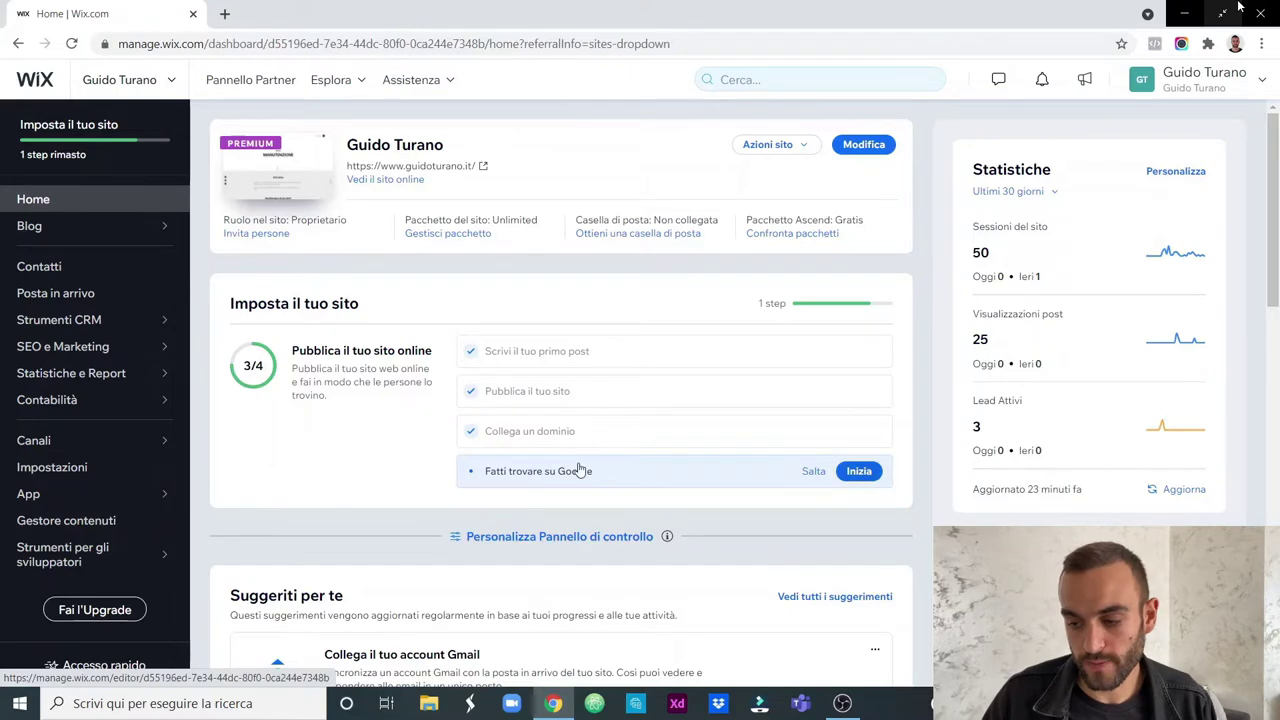
# Start the Wix SEO Wiz setup and submit the owner's full name followed by "web designer" as the business name.
pyautogui.click(855, 475)
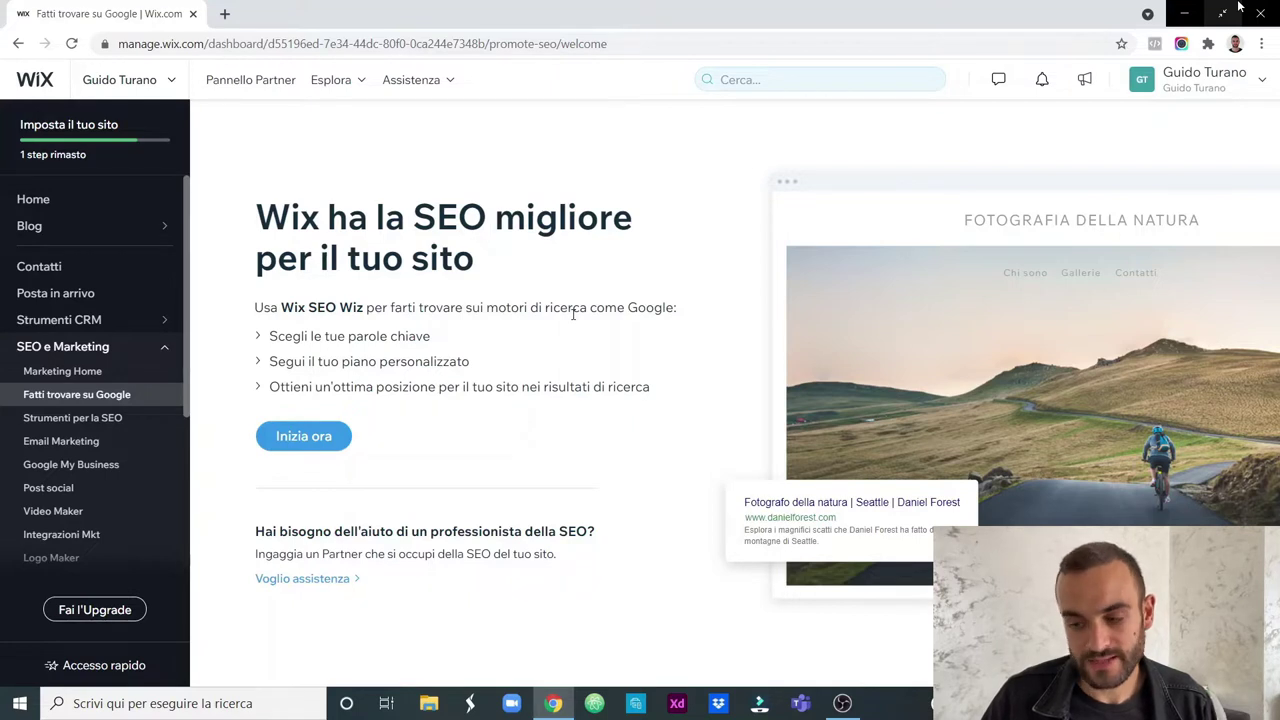
pyautogui.click(305, 438)
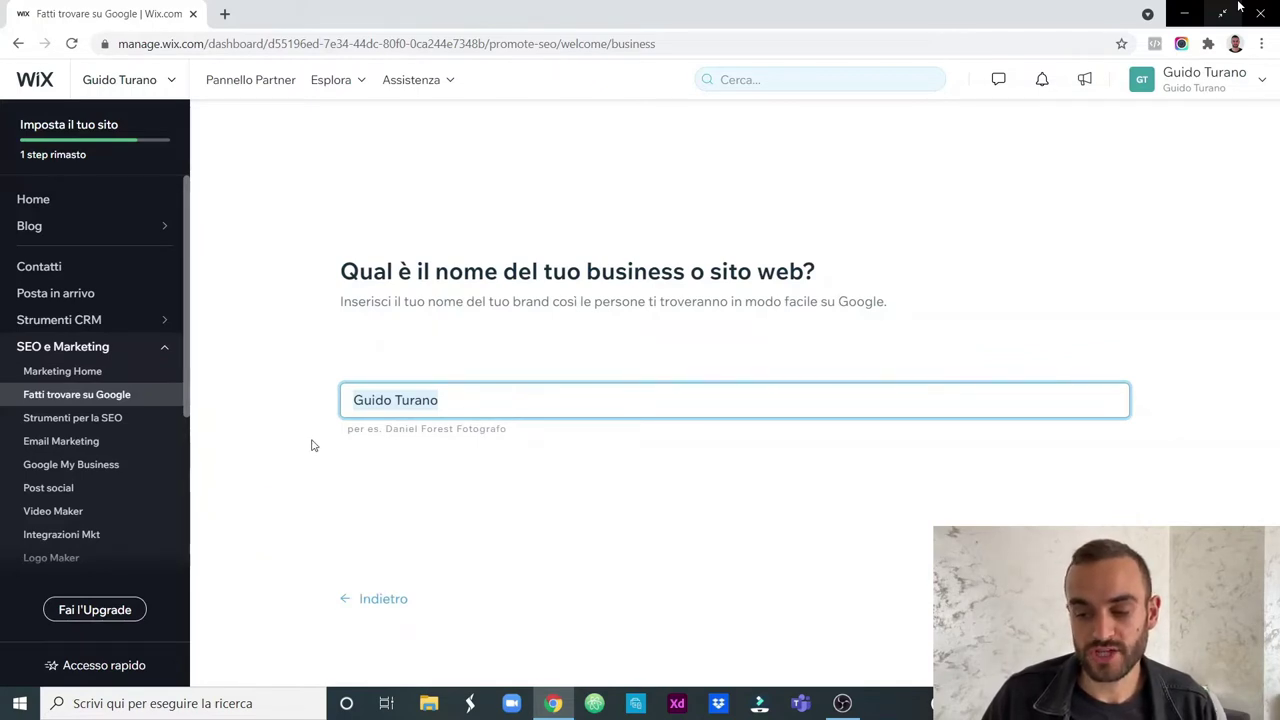
pyautogui.click(493, 402)
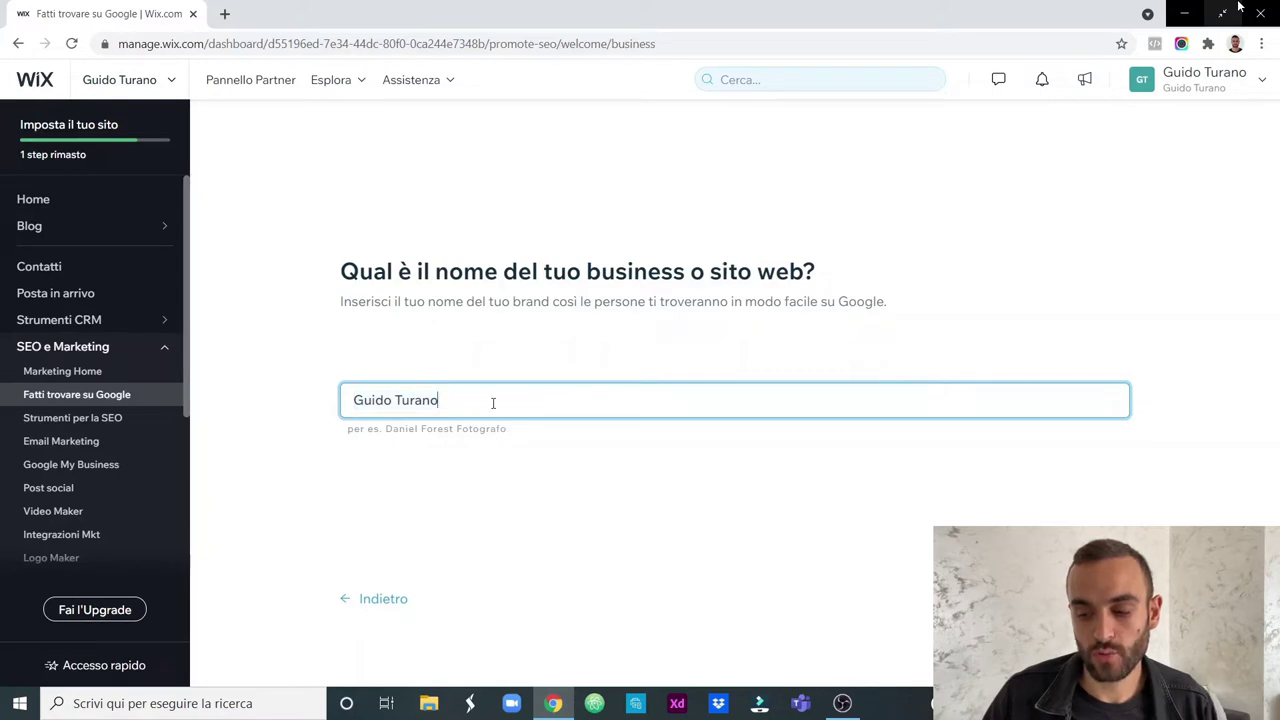
pyautogui.write('web d')
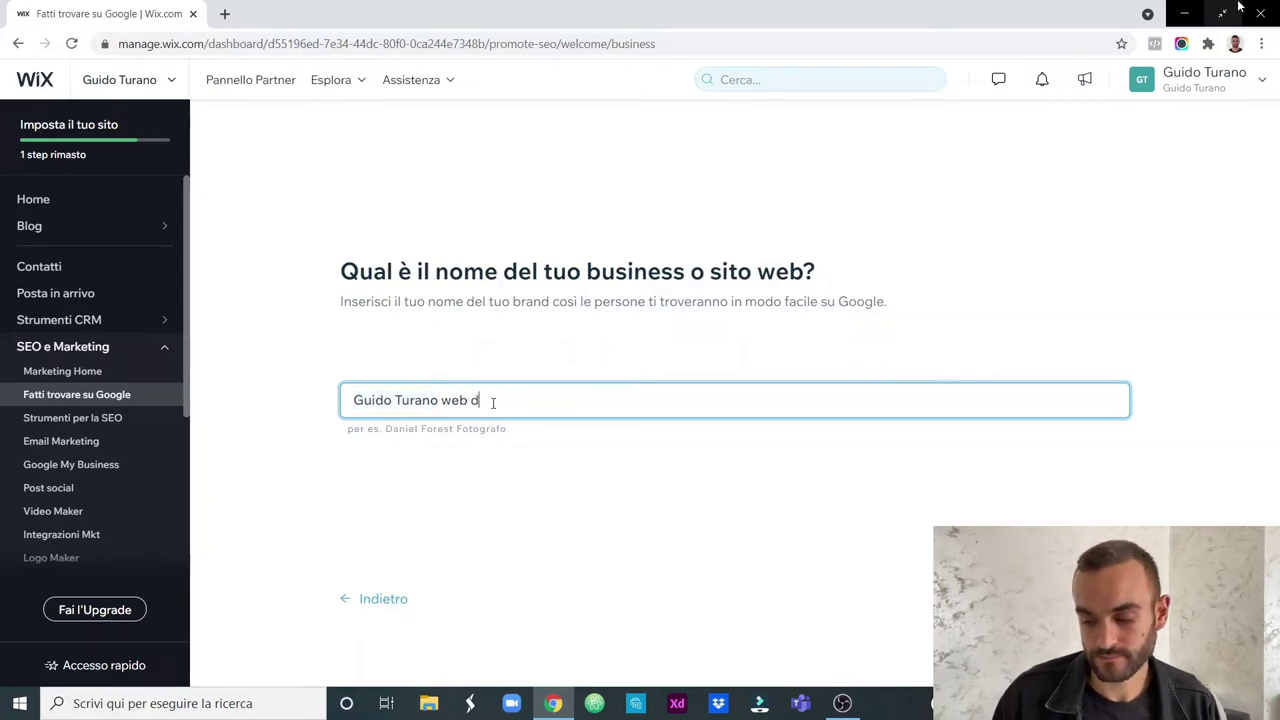
pyautogui.write('esigne')
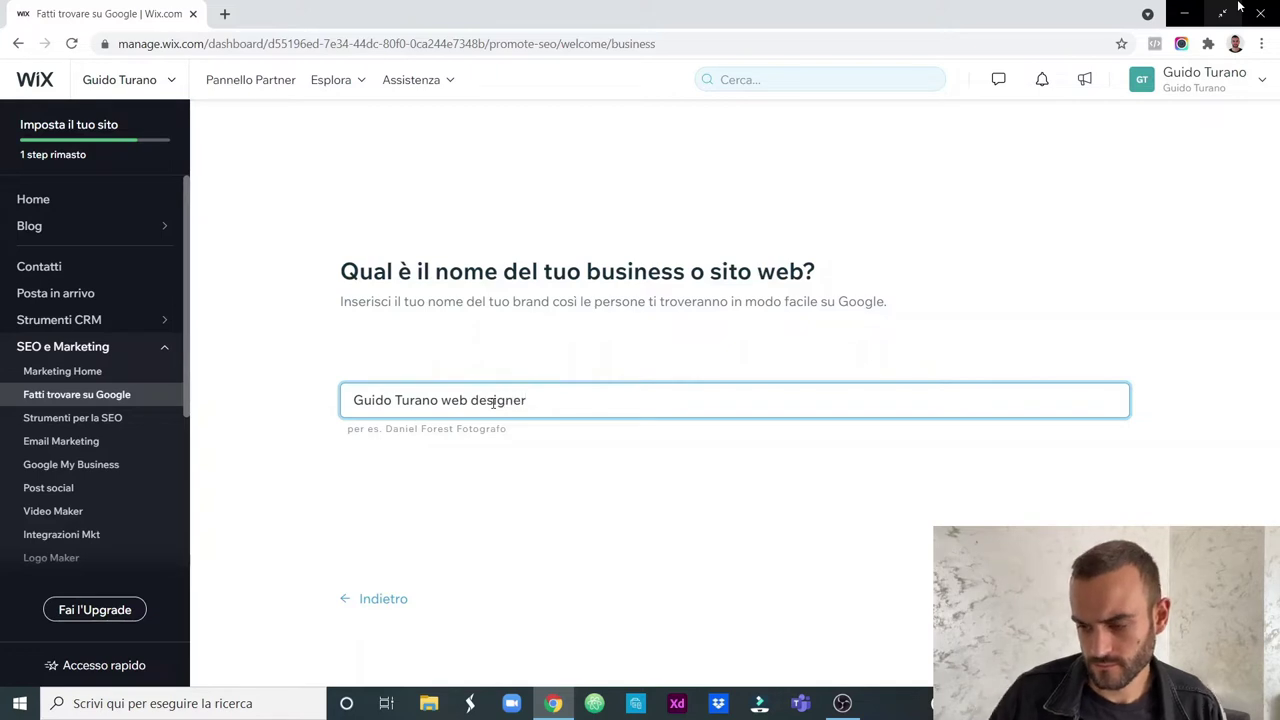
pyautogui.write('r')
pyautogui.press('Return')
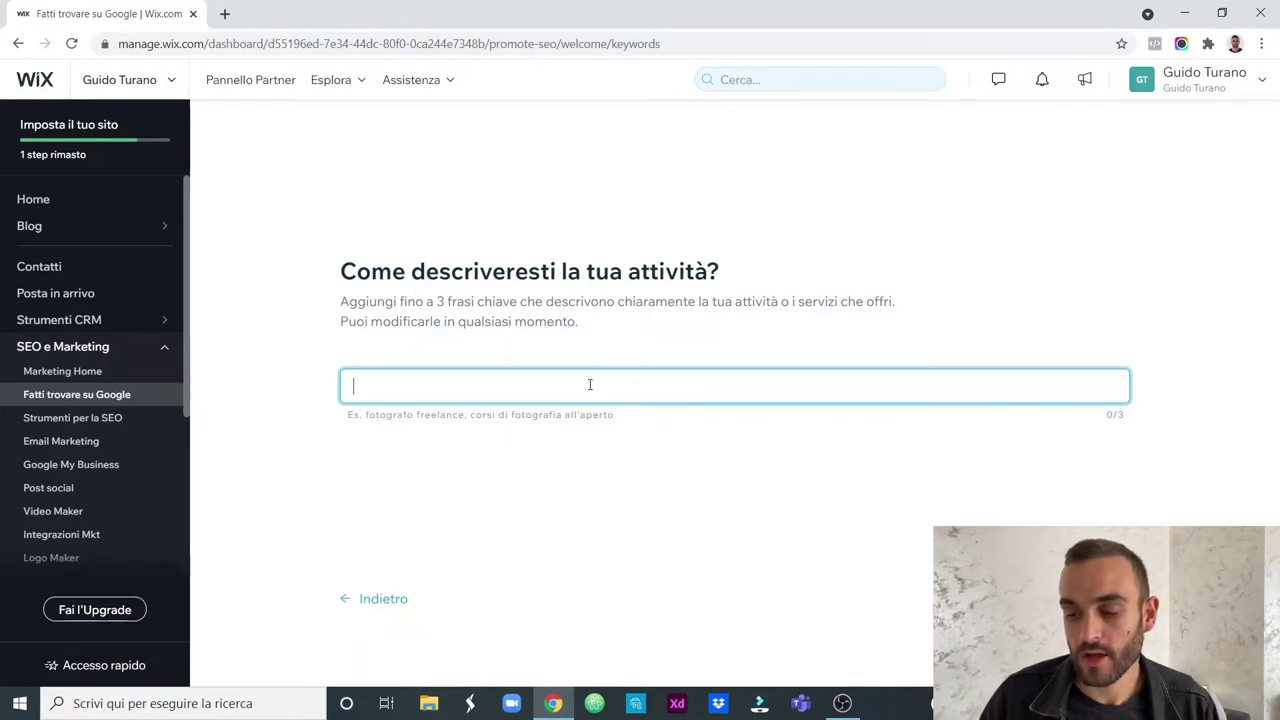
# Add the key phrases "web designer" and "realizzazione siti web" to the business description.
pyautogui.write('w')
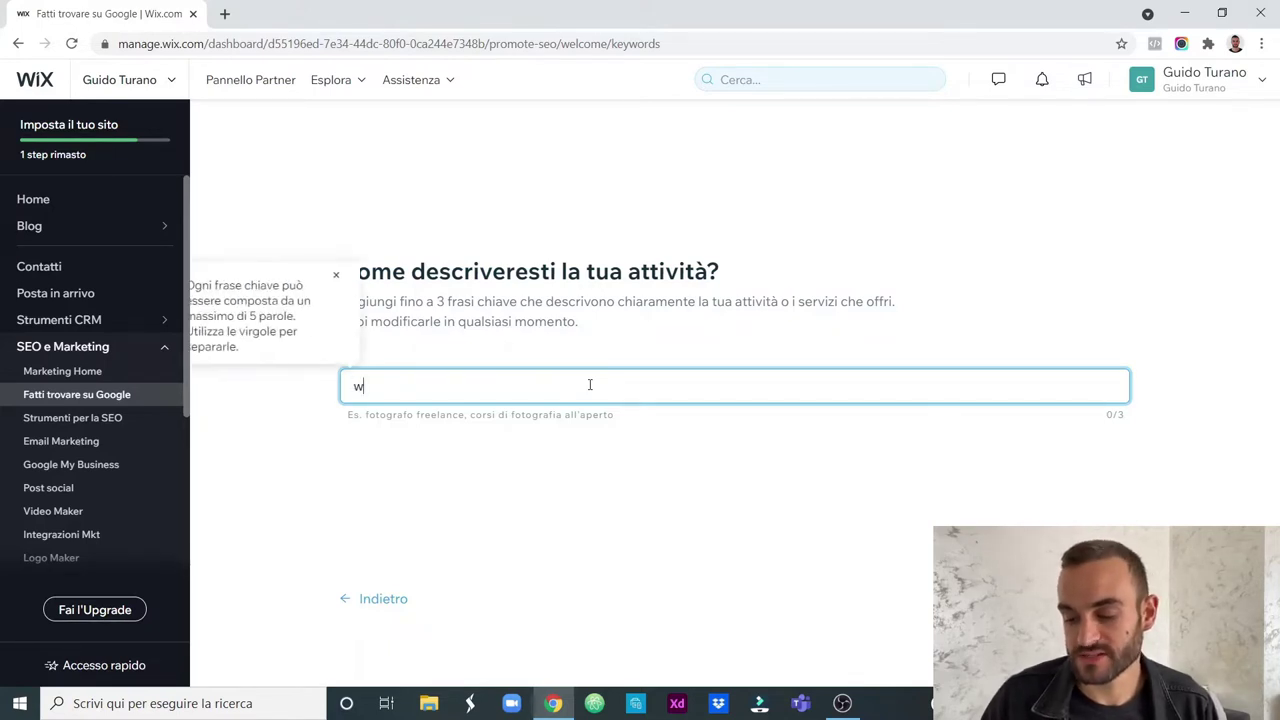
pyautogui.write('eb designer')
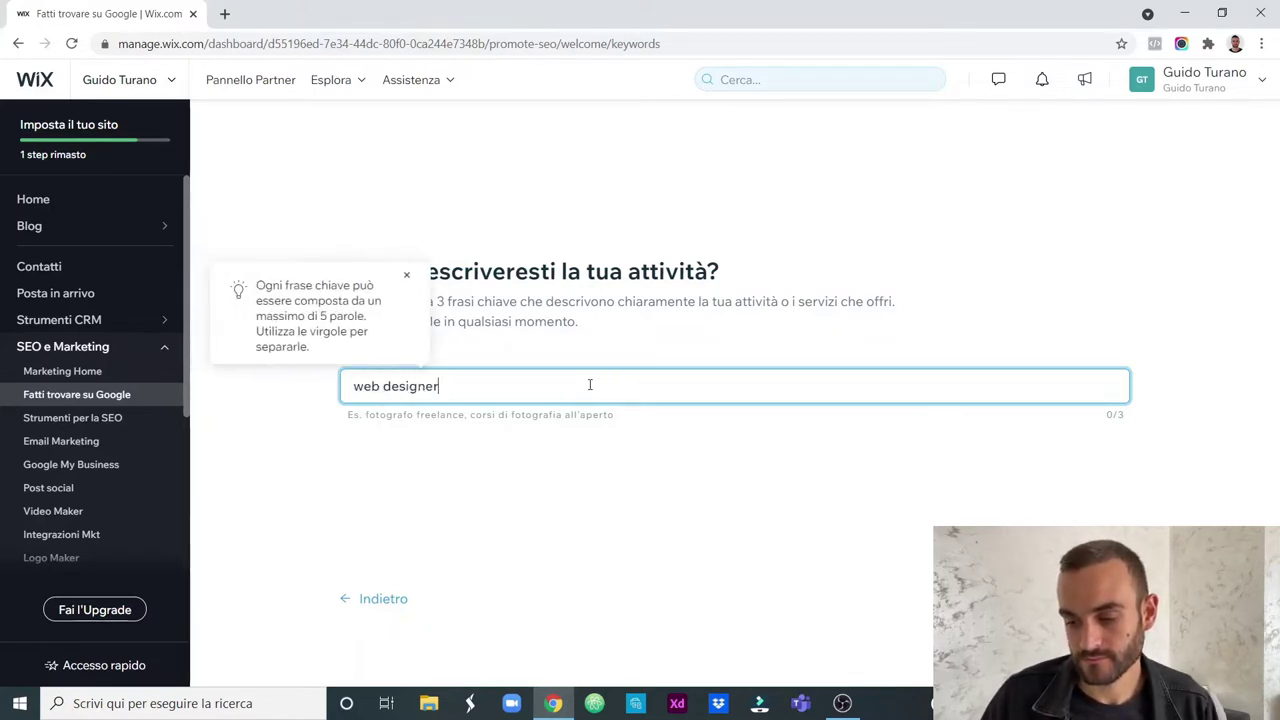
pyautogui.press('Return')
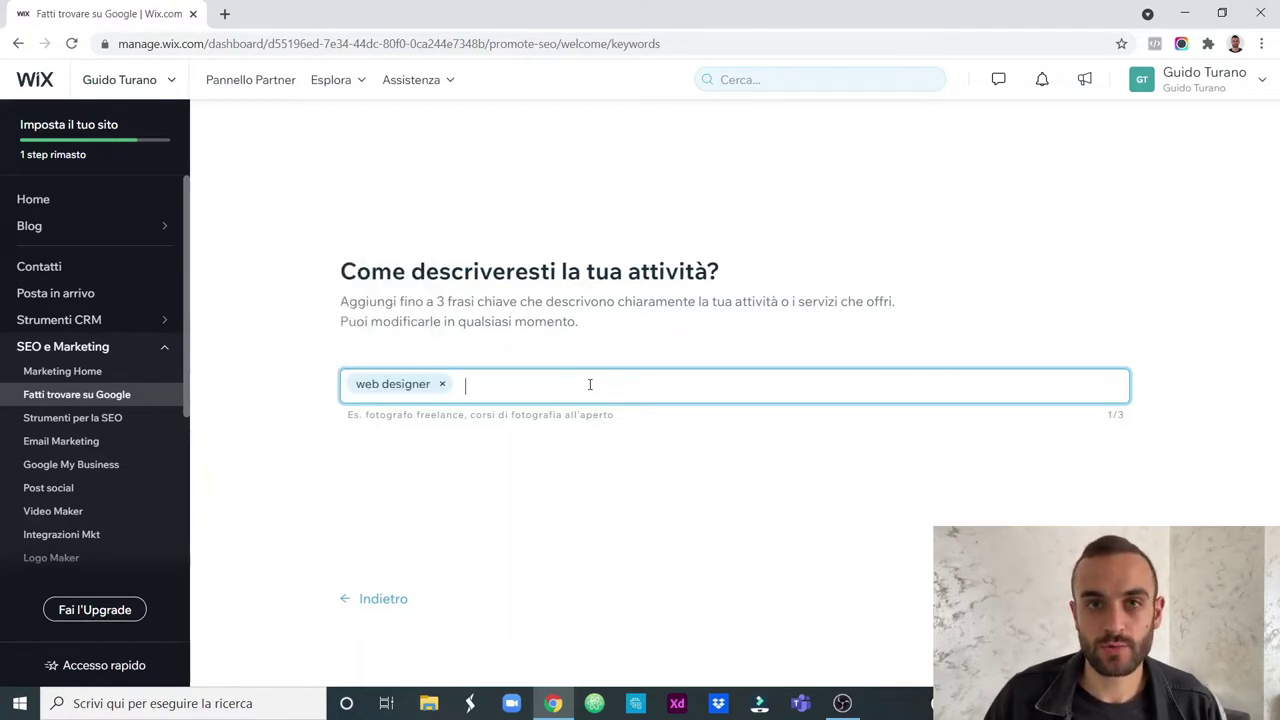
pyautogui.write('realiz')
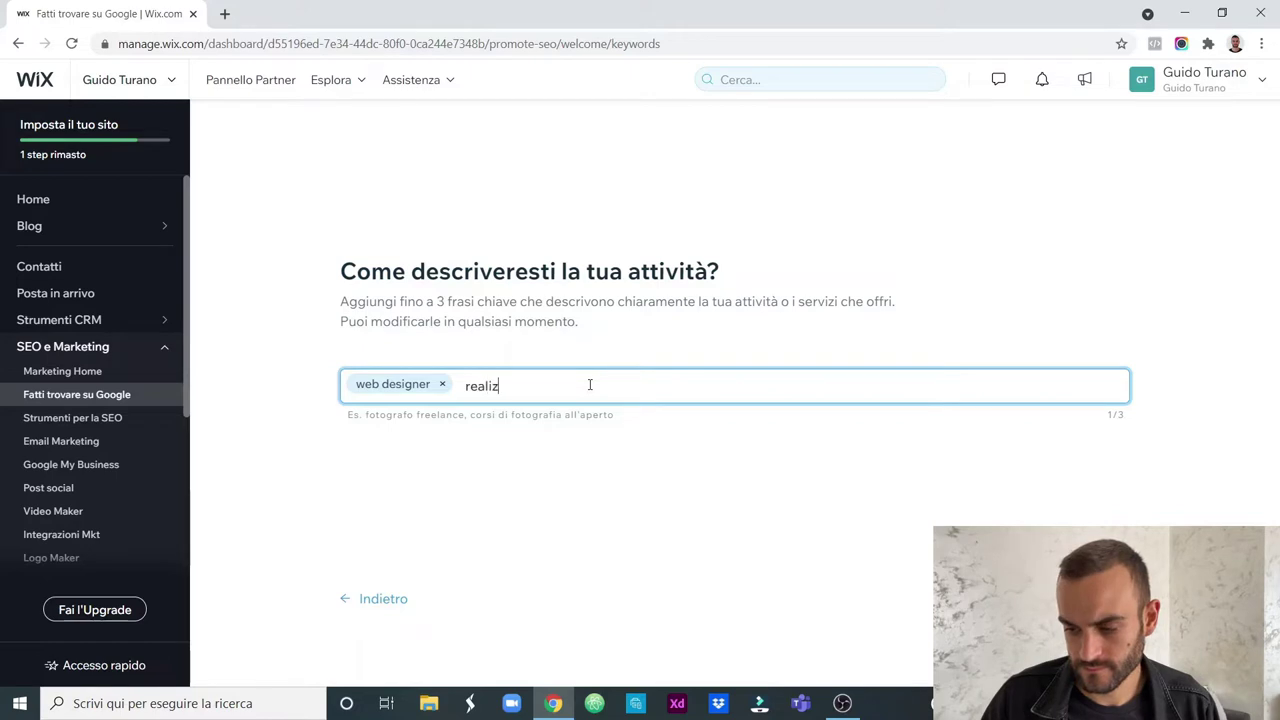
pyautogui.write('zazione siti web')
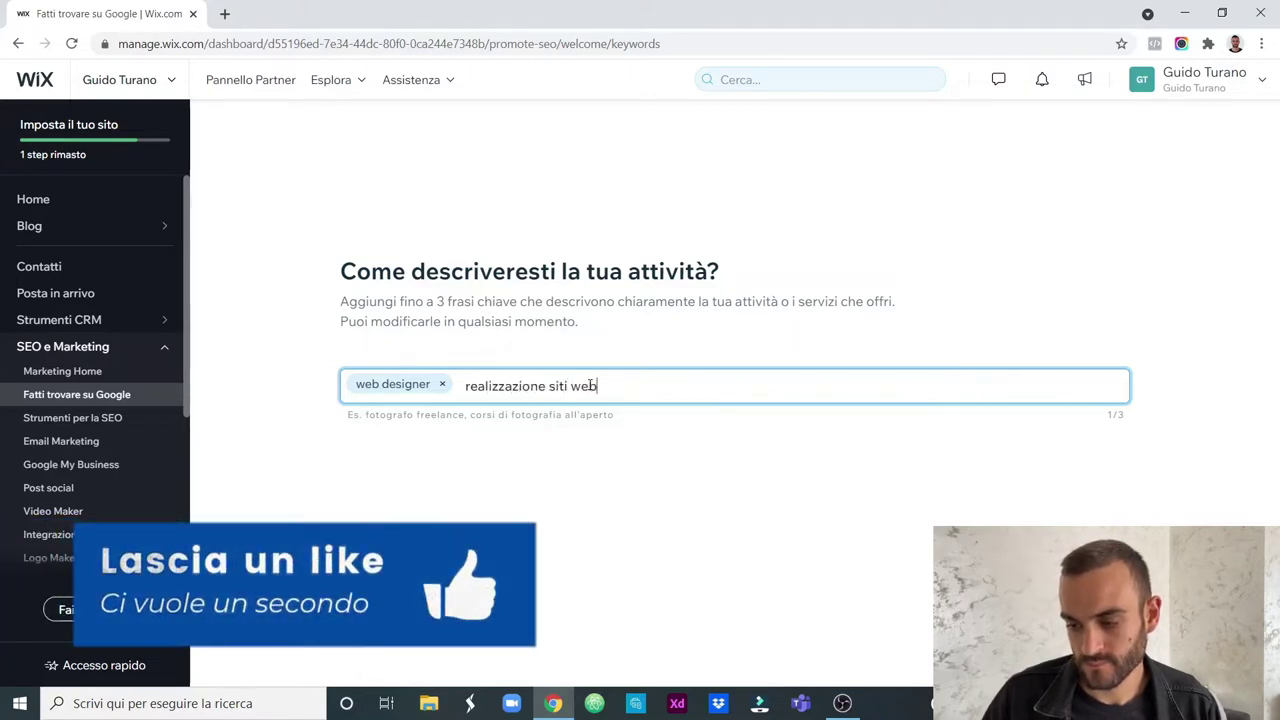
pyautogui.press('Return')
# Add "esperto di Wix" as the third key phrase and submit the phrases to create the SEO plan.
pyautogui.write('espe')
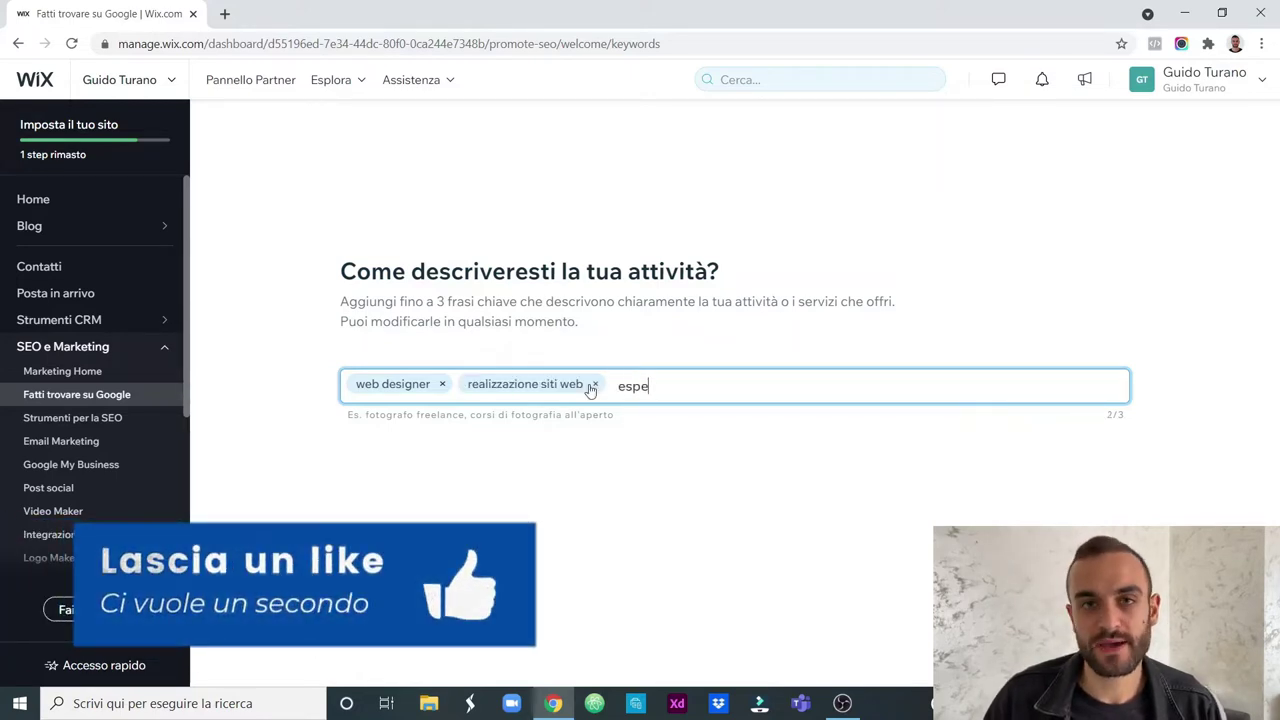
pyautogui.write('rto di wix')
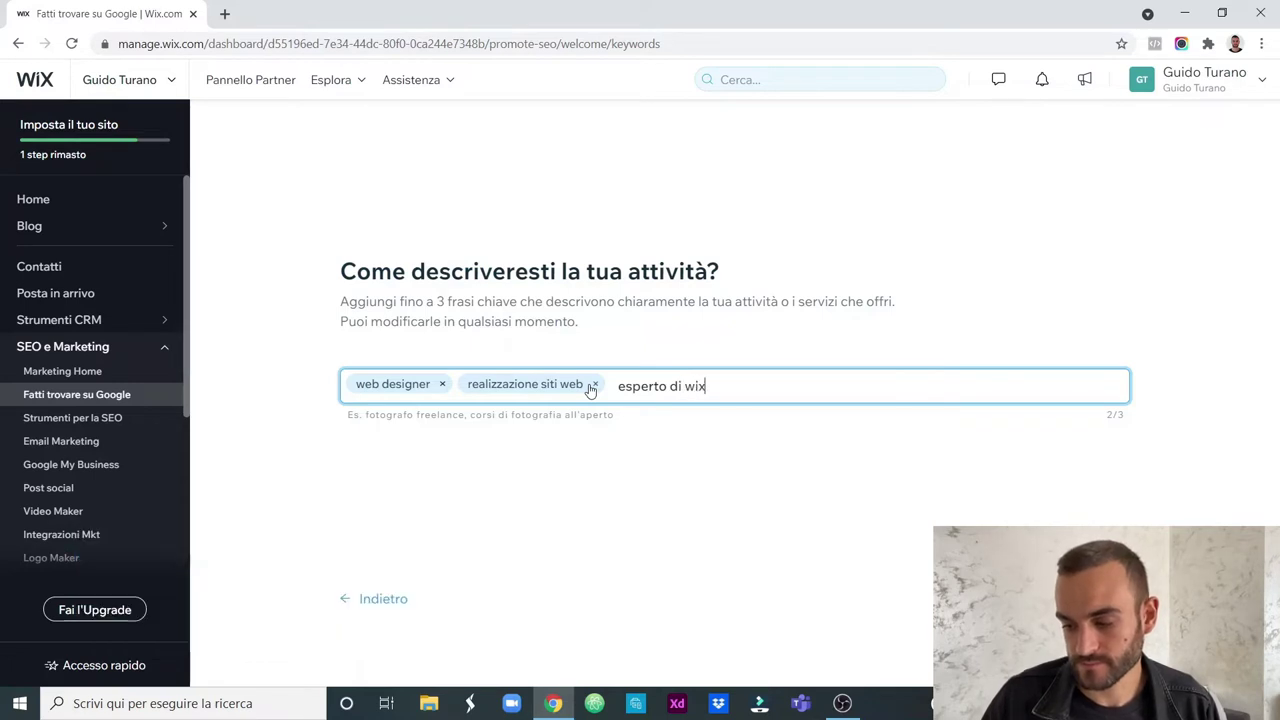
pyautogui.press('BackSpace')
pyautogui.press('BackSpace')
pyautogui.press('BackSpace')
pyautogui.write('Wix')
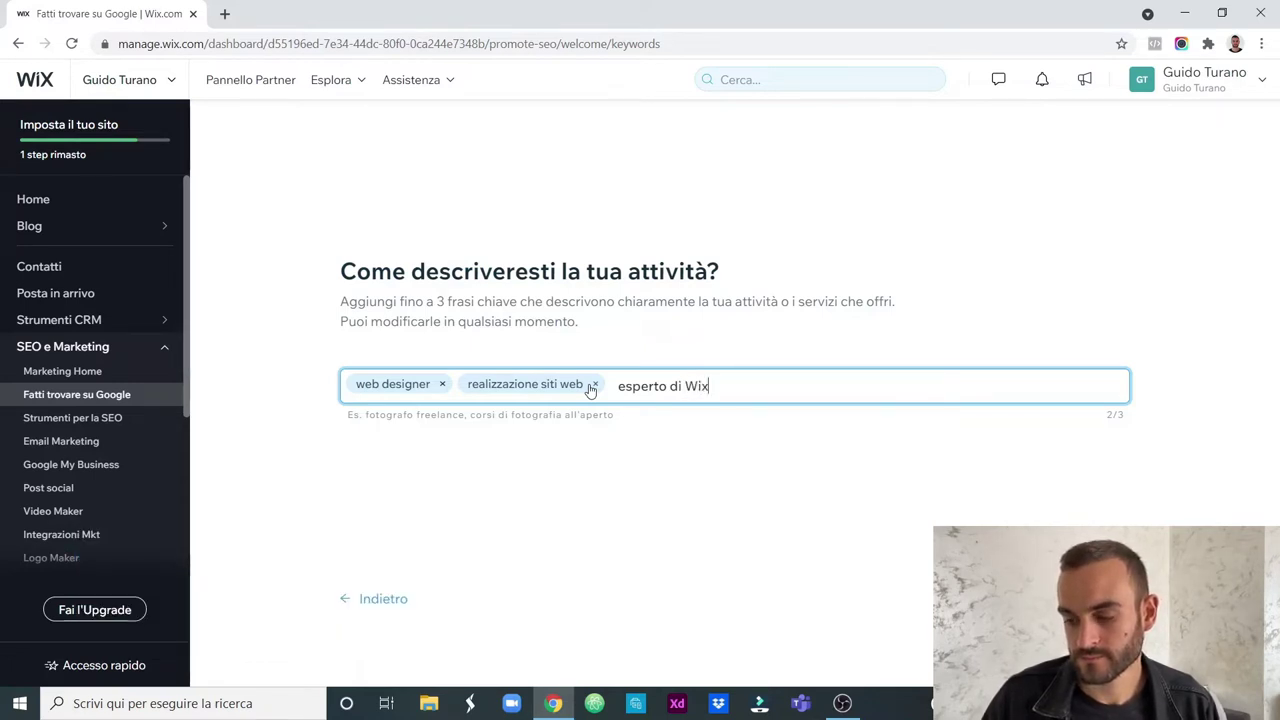
pyautogui.press('Return')
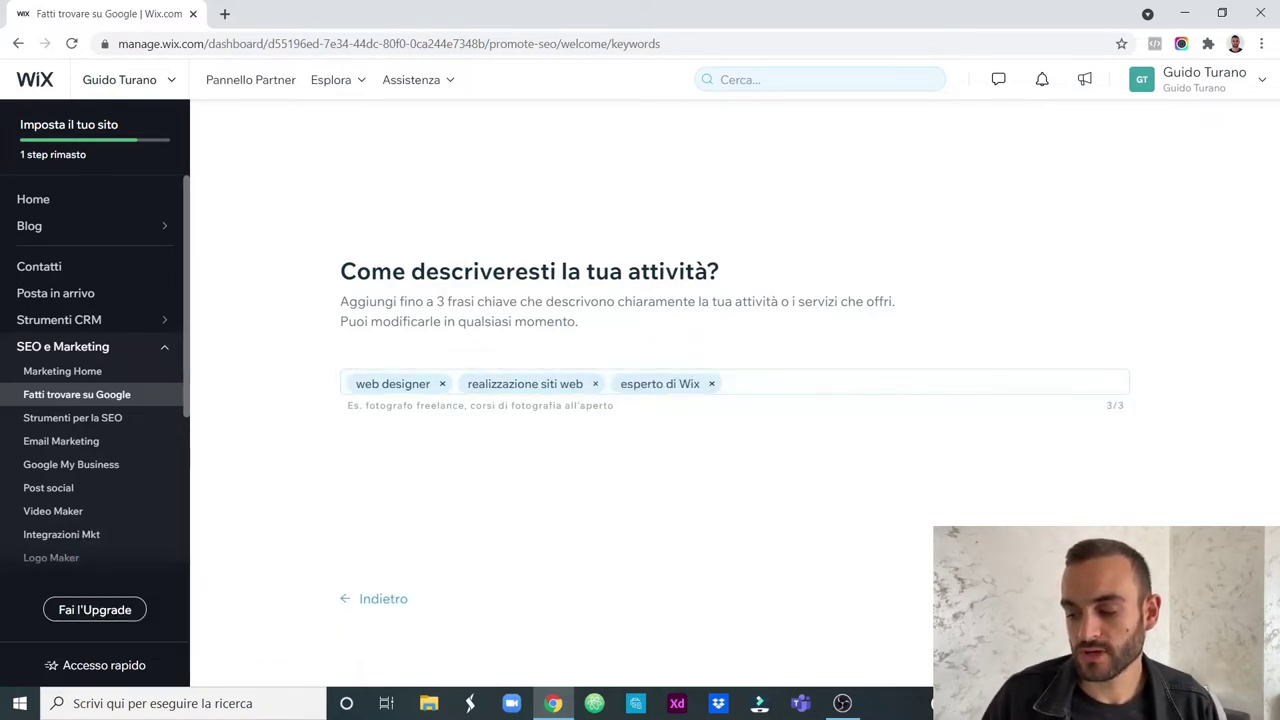
pyautogui.press('Return')
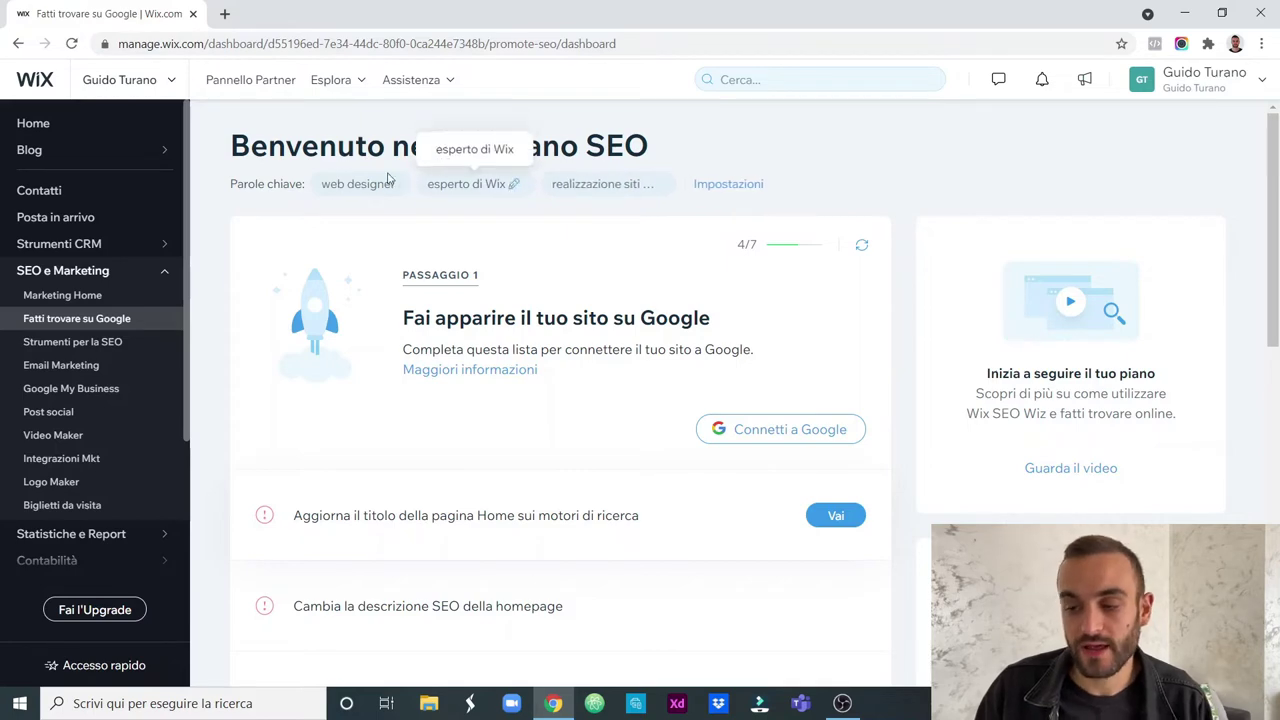
# Review the SEO plan's checklist for getting the site on Google and its further optimization stages.
pyautogui.scroll(-2, 592, 338)
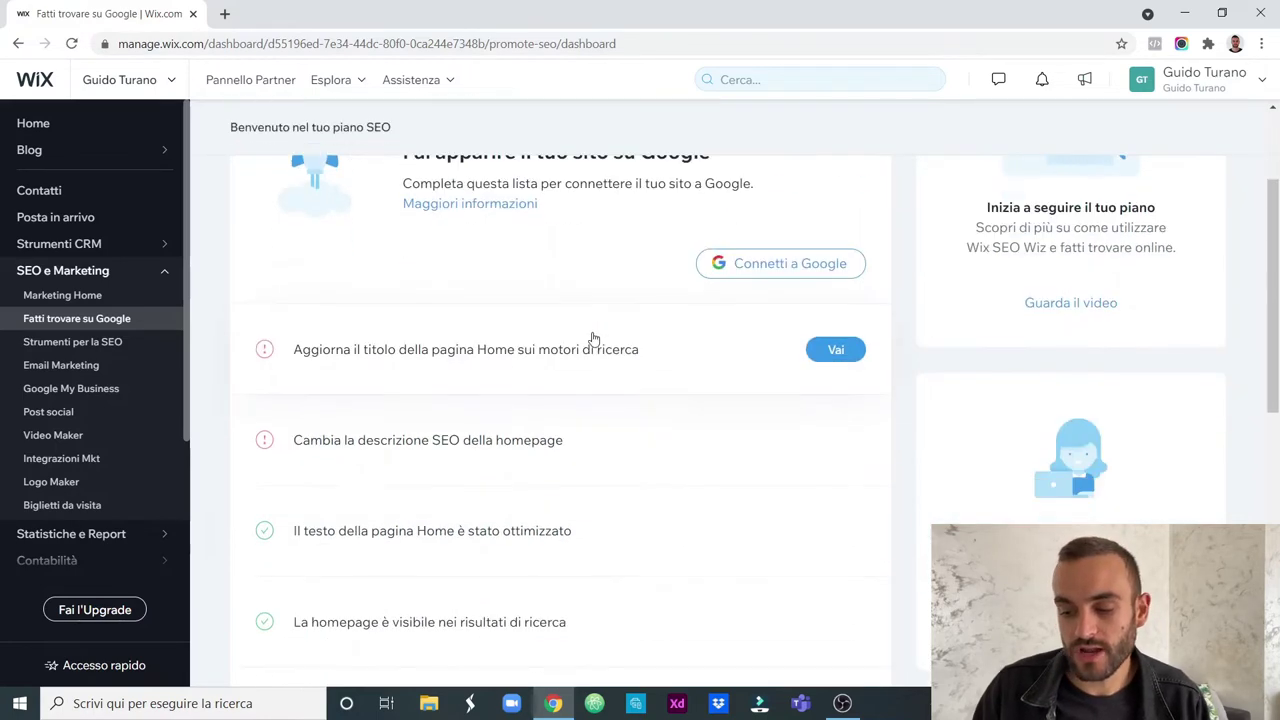
pyautogui.scroll(-6, 592, 338)
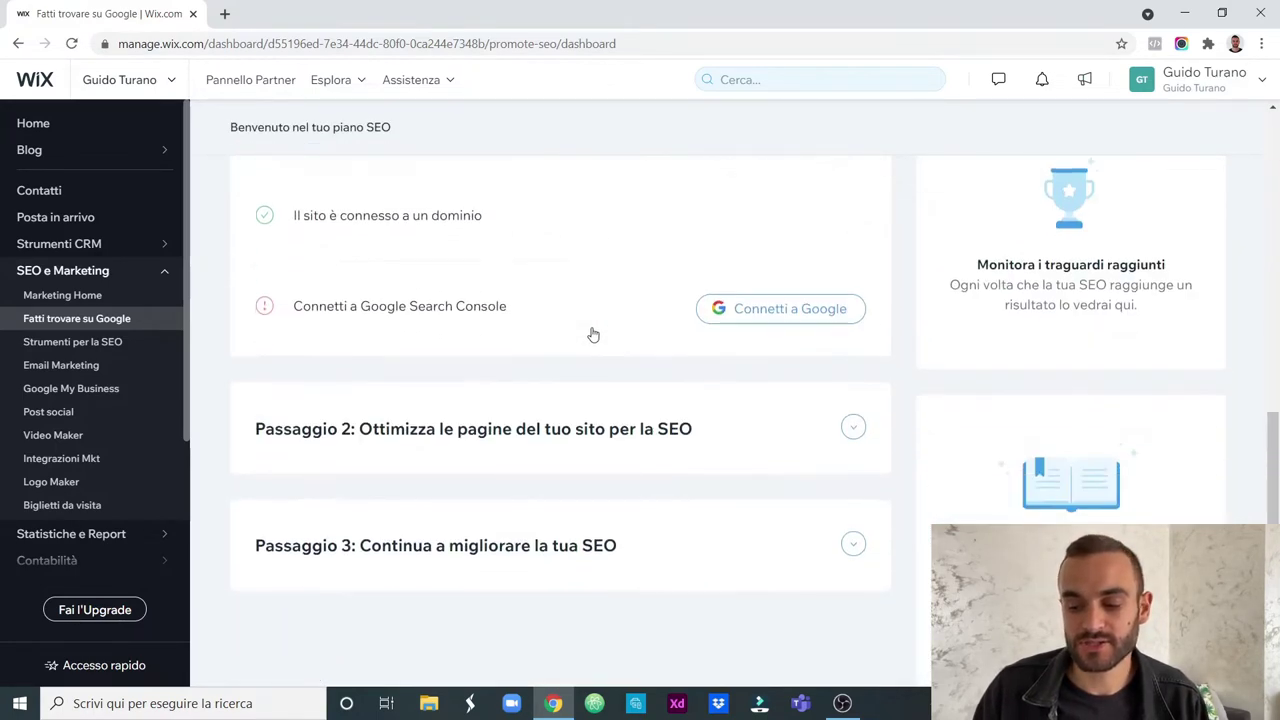
pyautogui.scroll(7, 600, 340)
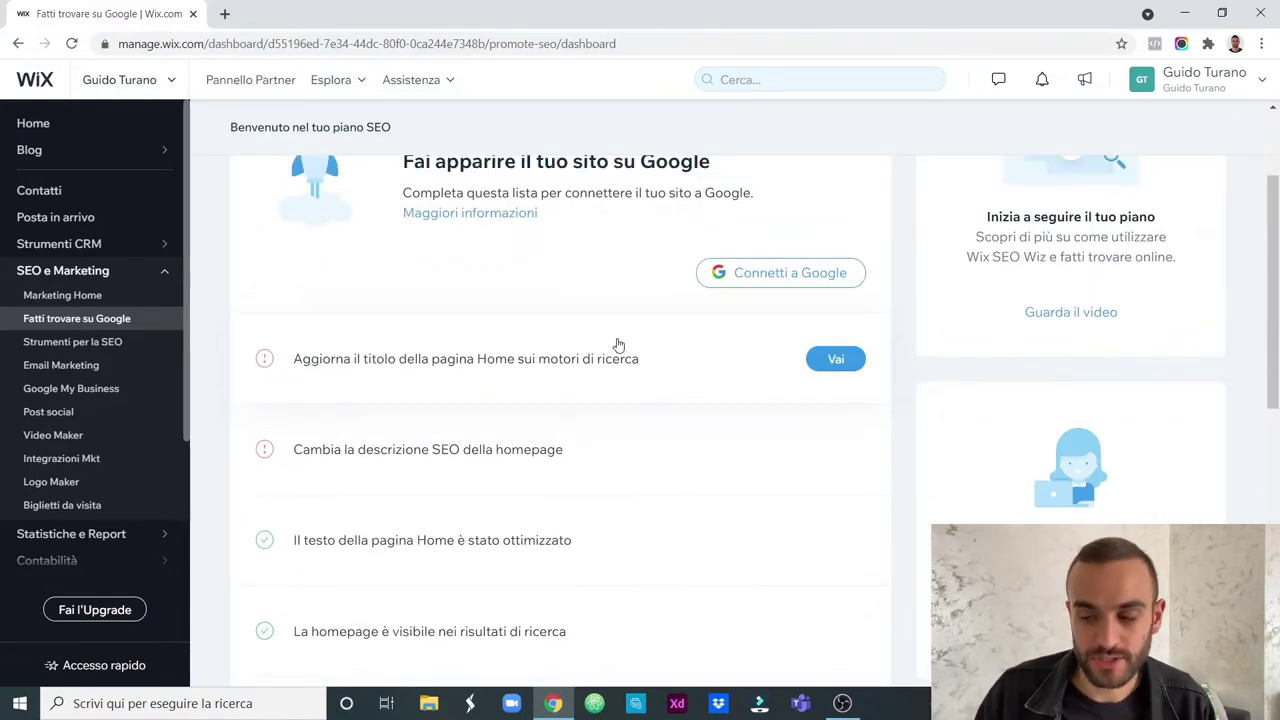
pyautogui.scroll(2, 615, 344)
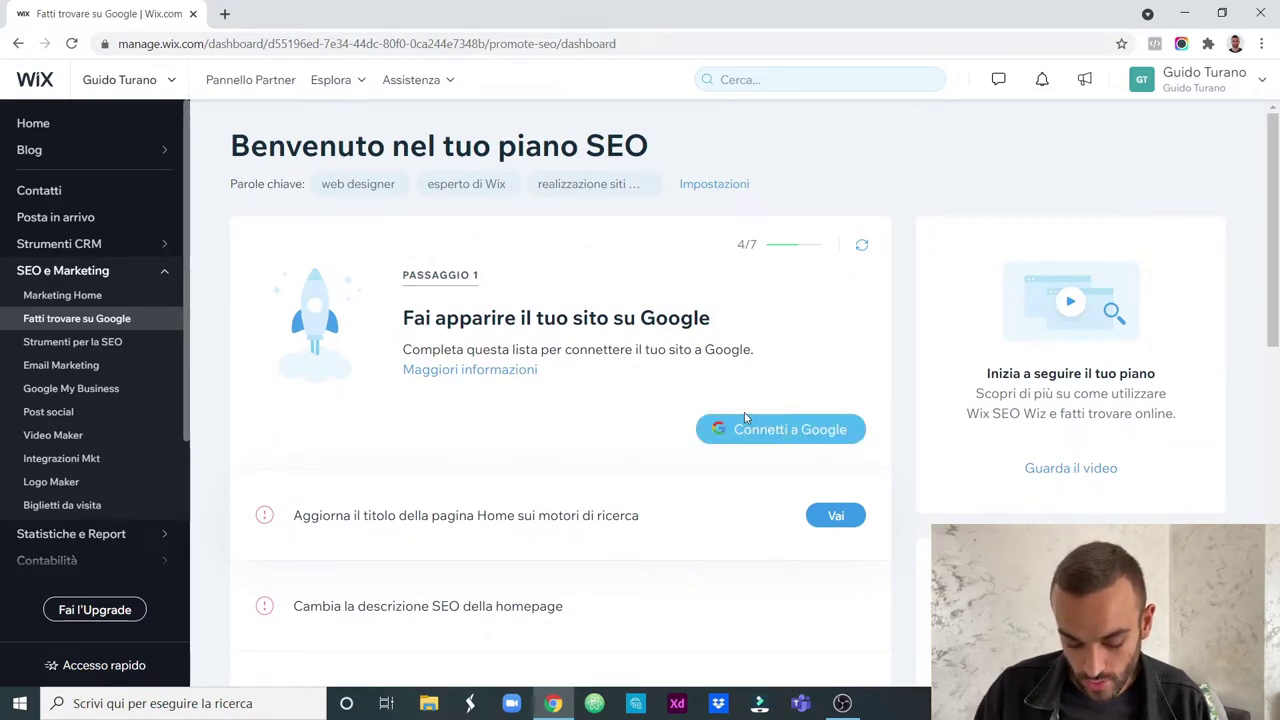
pyautogui.scroll(-1, 741, 412)
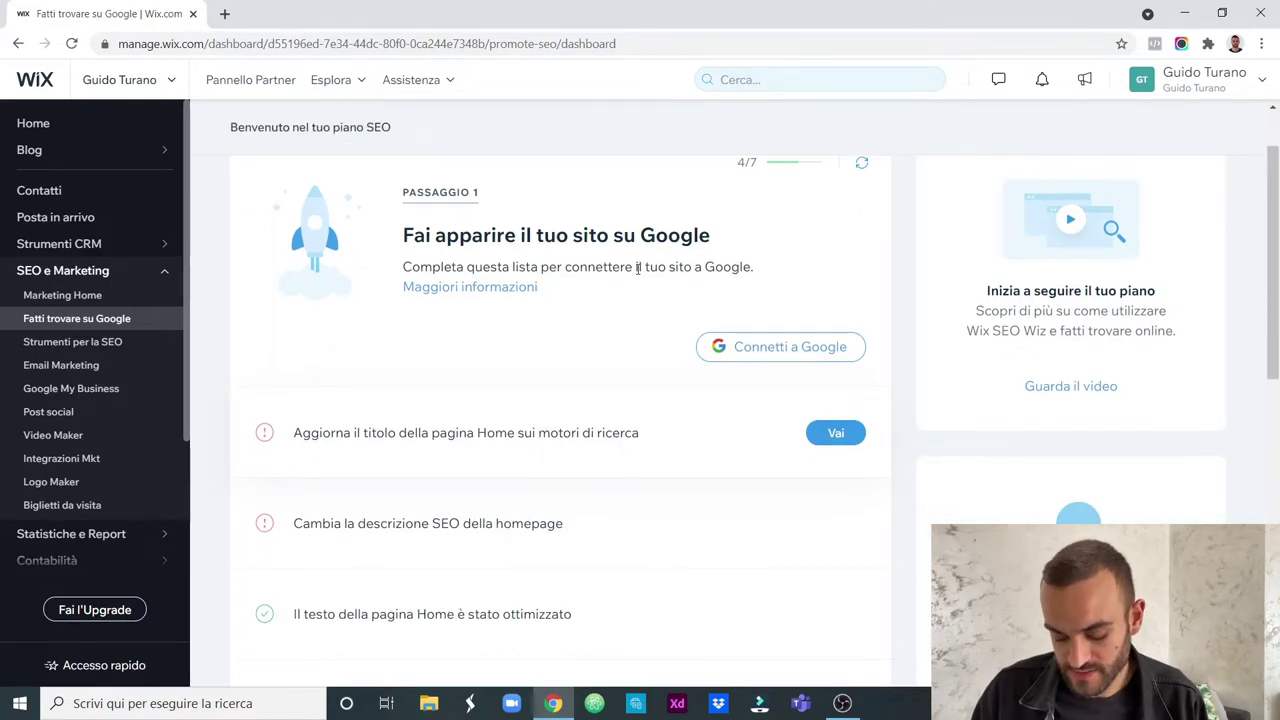
pyautogui.scroll(1, 735, 300)
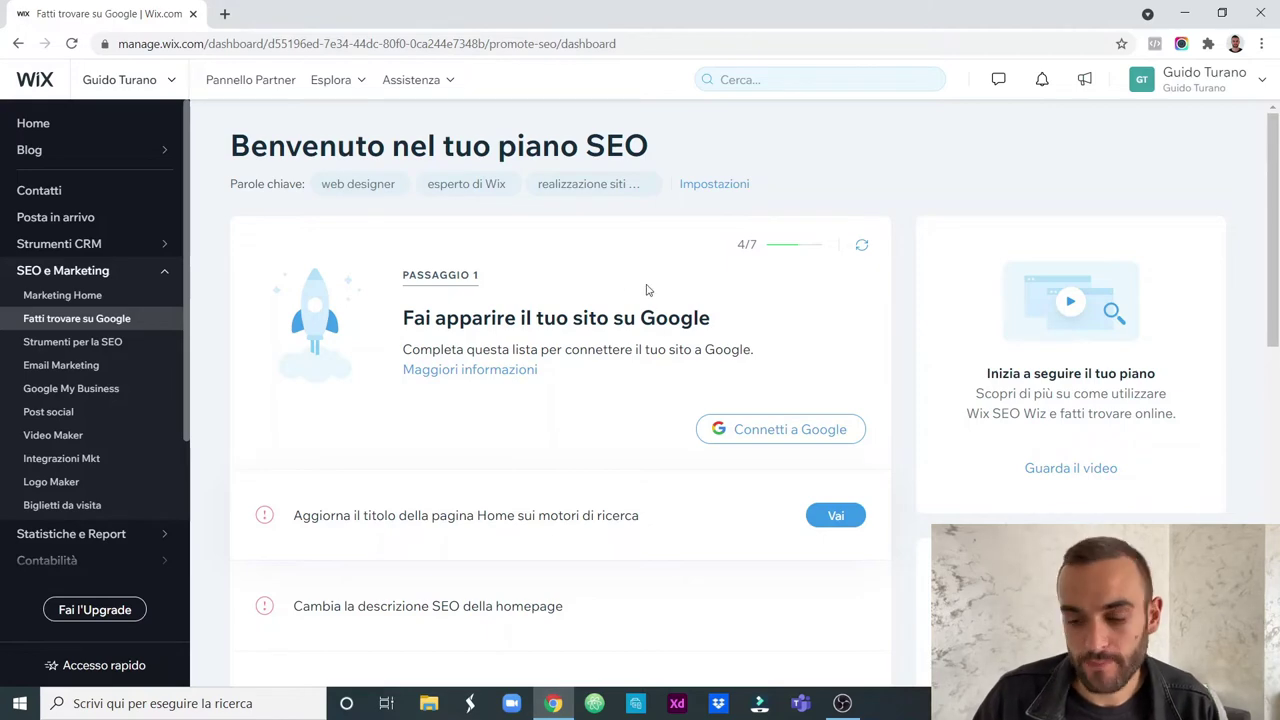
pyautogui.scroll(-2, 646, 286)
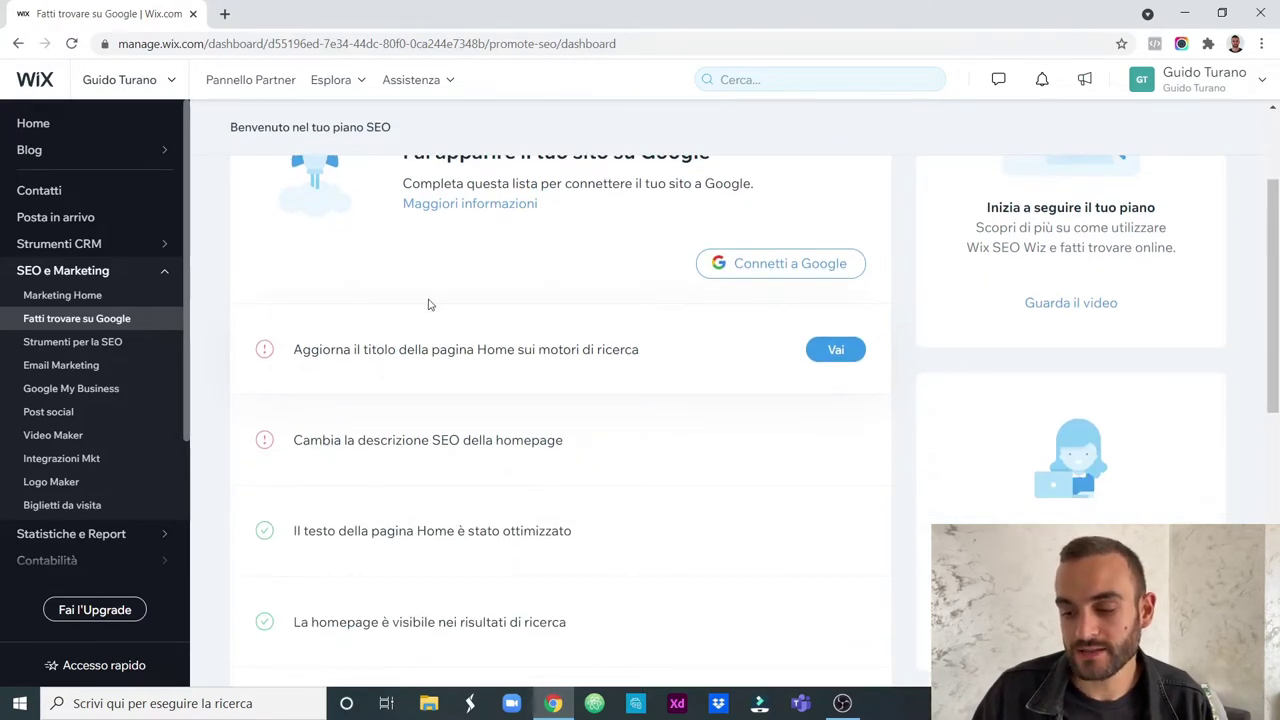
pyautogui.scroll(1, 430, 304)
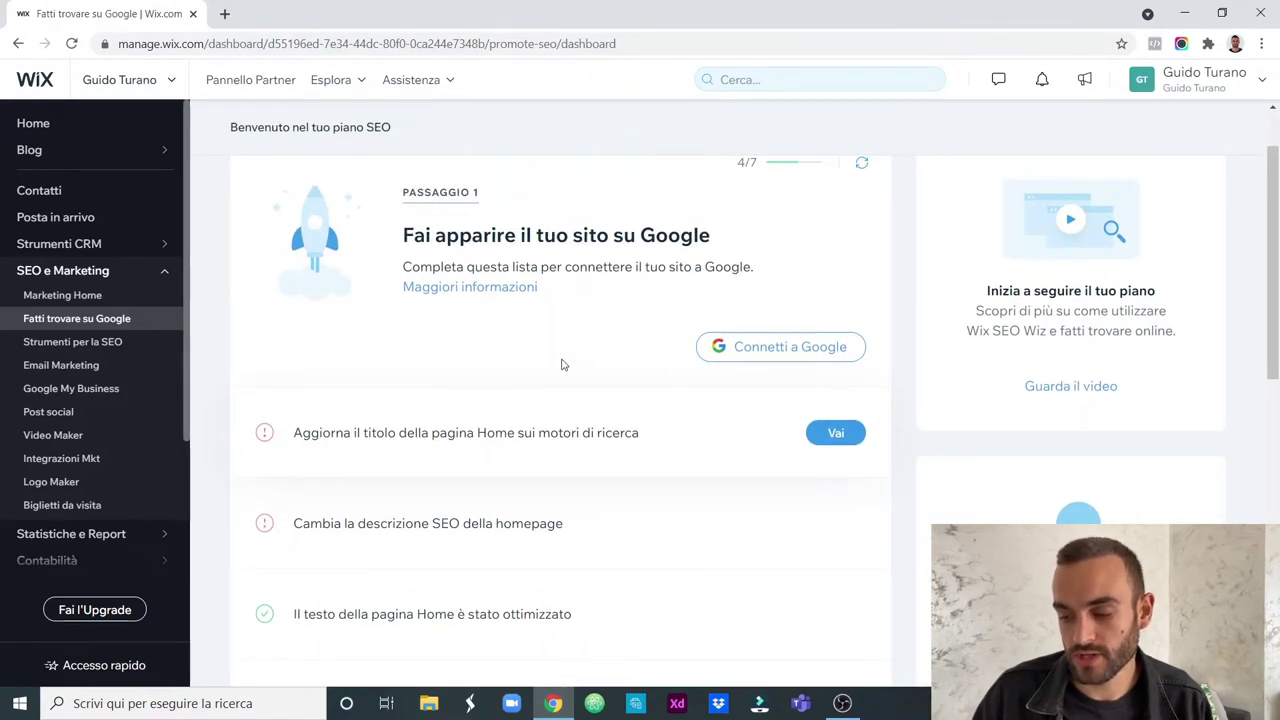
# Expand the Home page search title task, copy its suggested "Web Designer" title, and open the page's SEO settings in the editor.
pyautogui.click(828, 436)
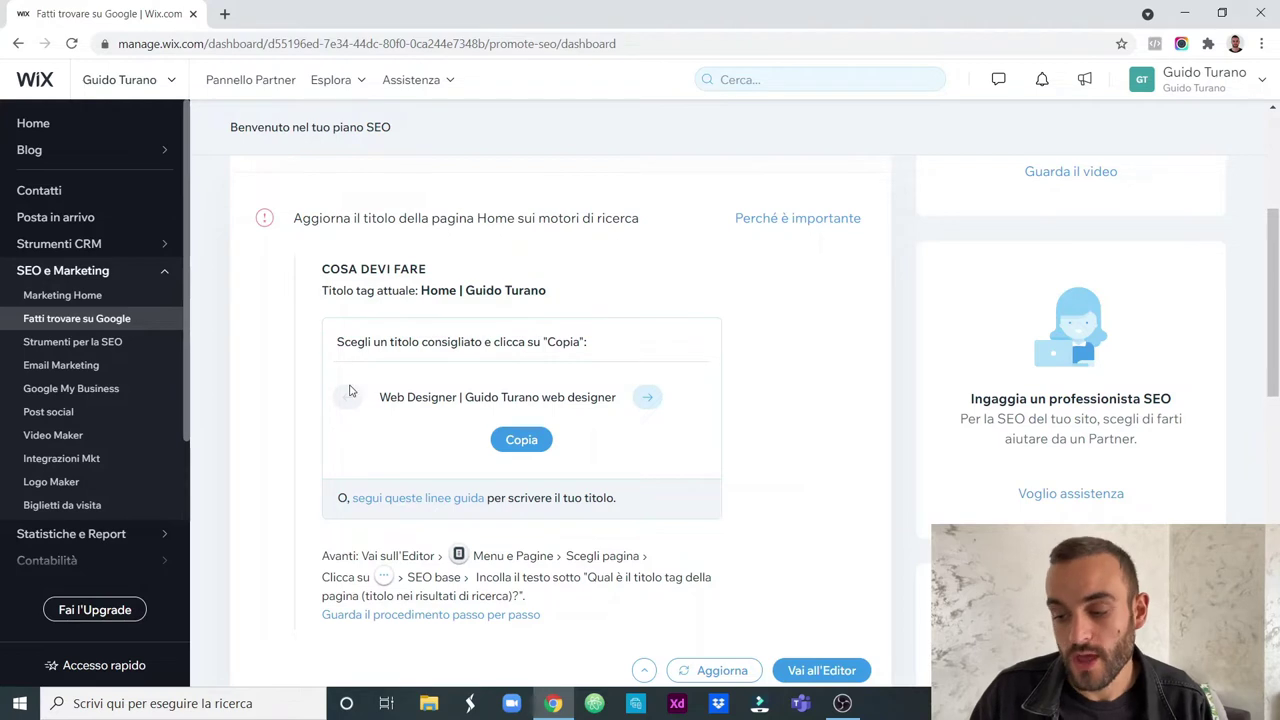
pyautogui.scroll(1, 412, 366)
pyautogui.scroll(-1, 410, 366)
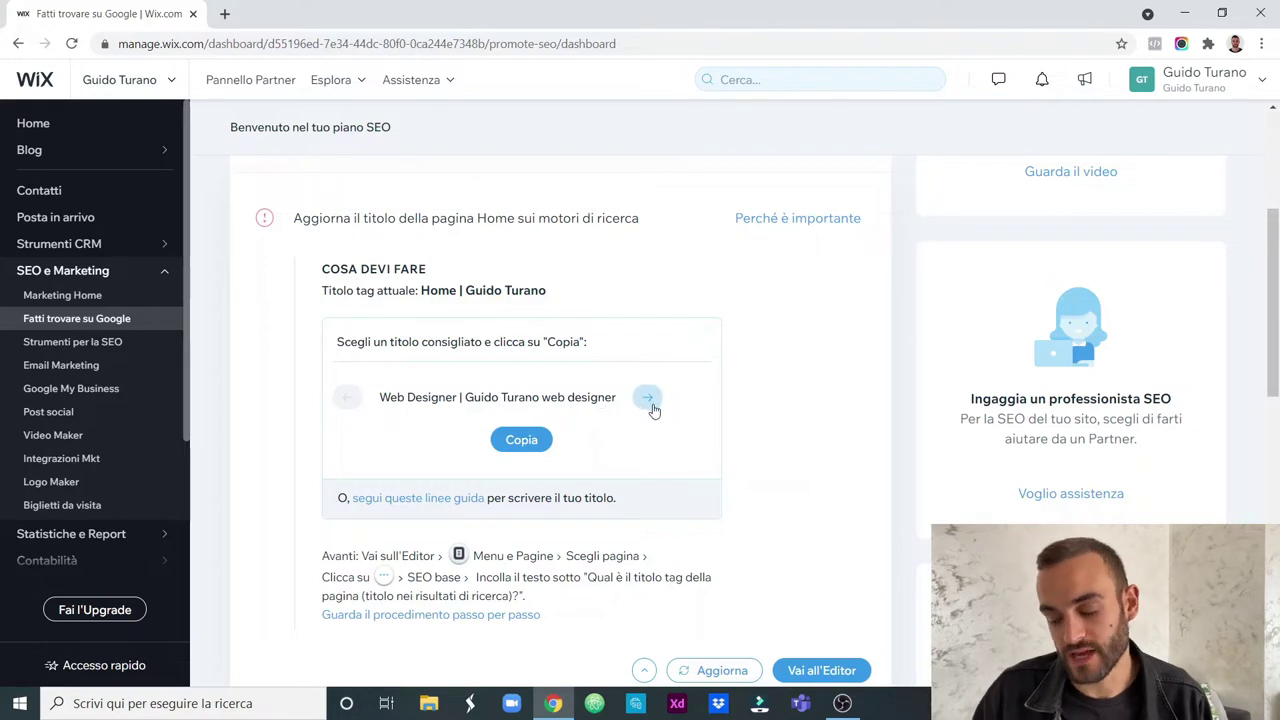
pyautogui.scroll(-2, 786, 201)
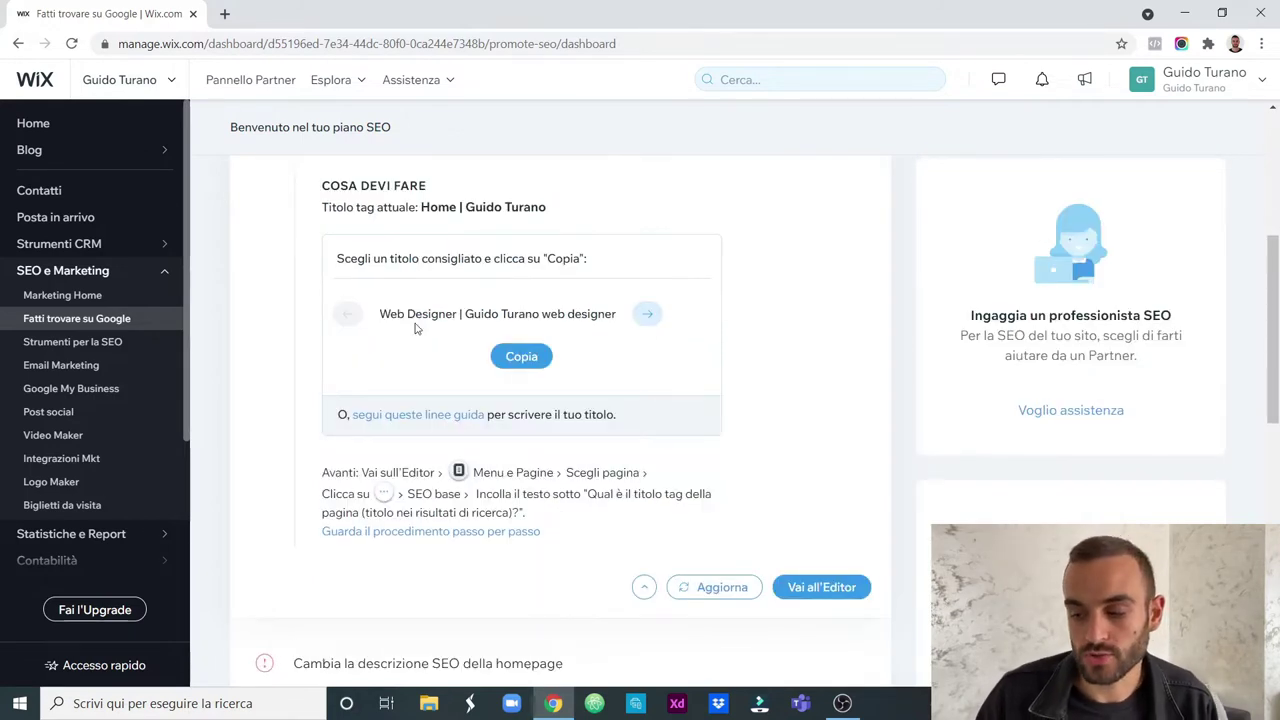
pyautogui.click(522, 362)
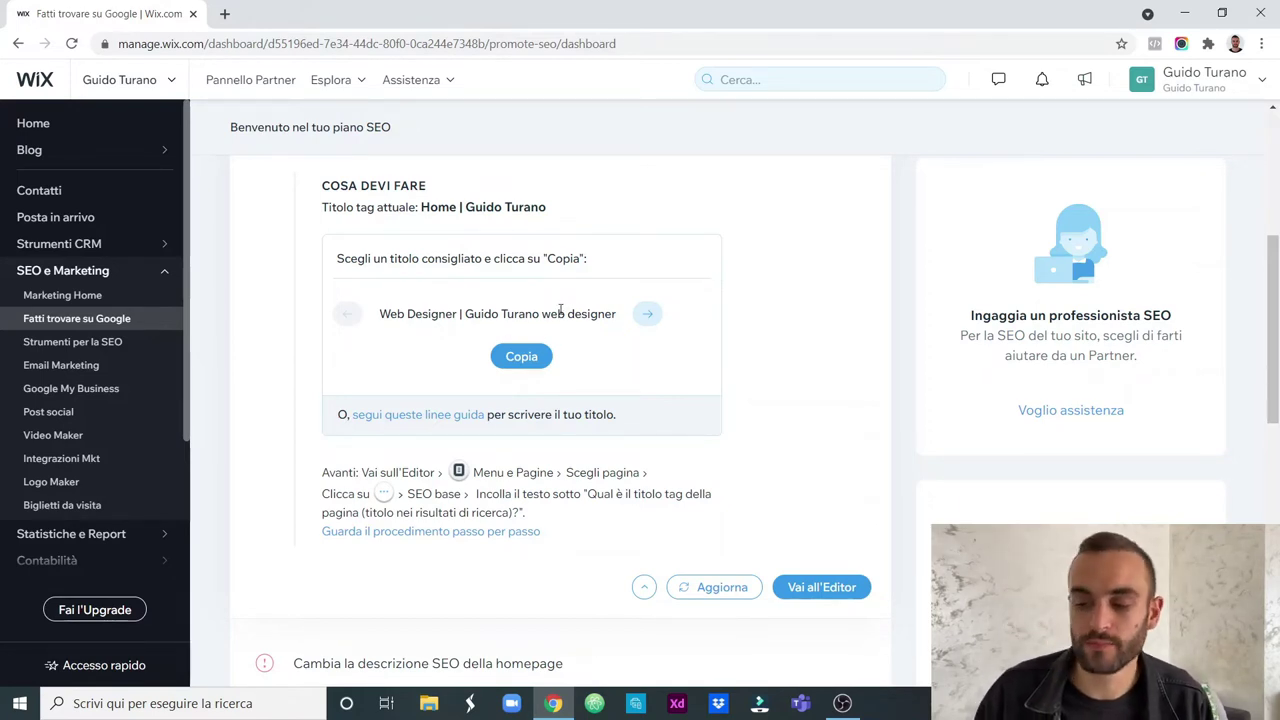
pyautogui.click(836, 593)
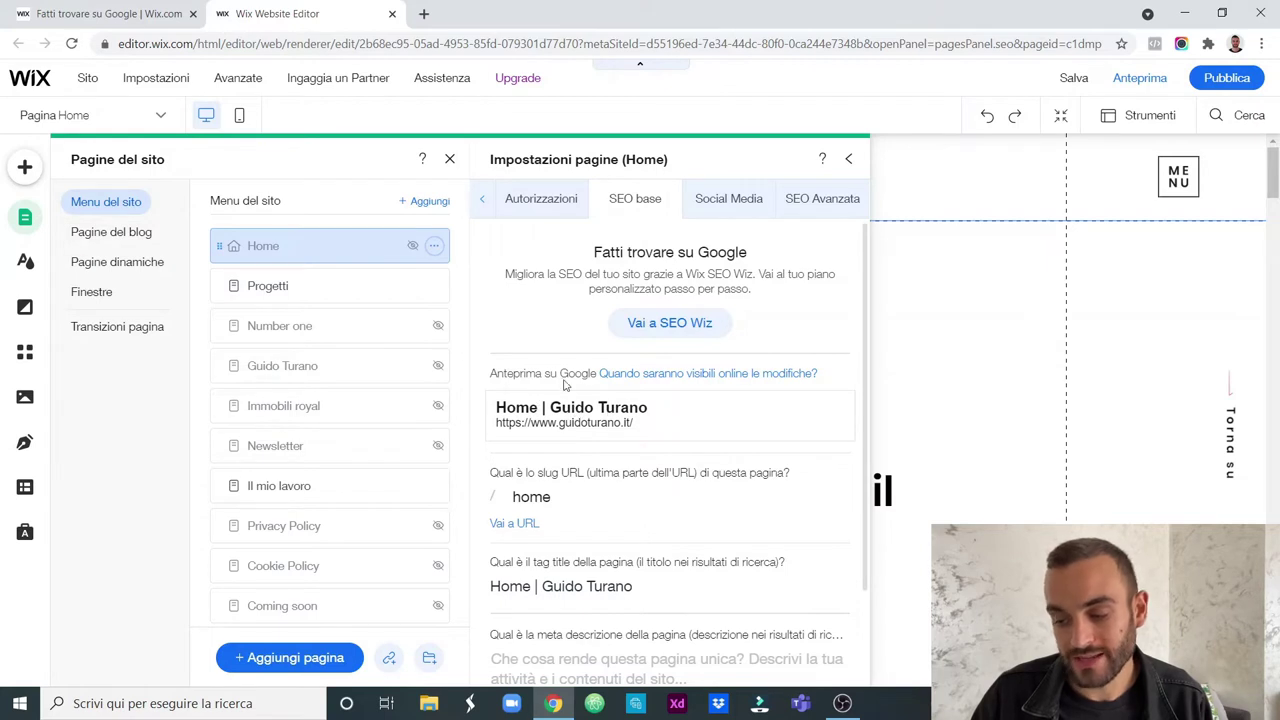
# Replace the Home page's title tag with "realizzazioni siti web |" followed by the site owner's full name and "web designer".
pyautogui.moveTo(714, 380)
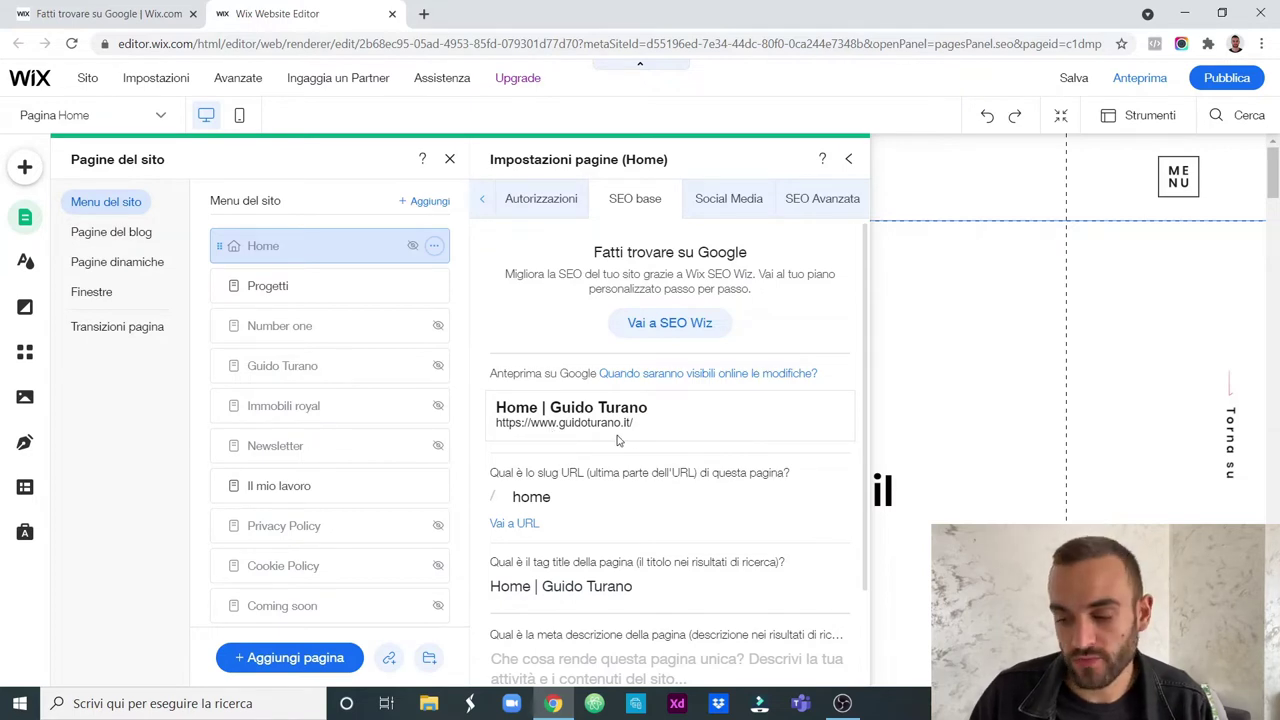
pyautogui.scroll(-1, 668, 432)
pyautogui.scroll(-1, 668, 432)
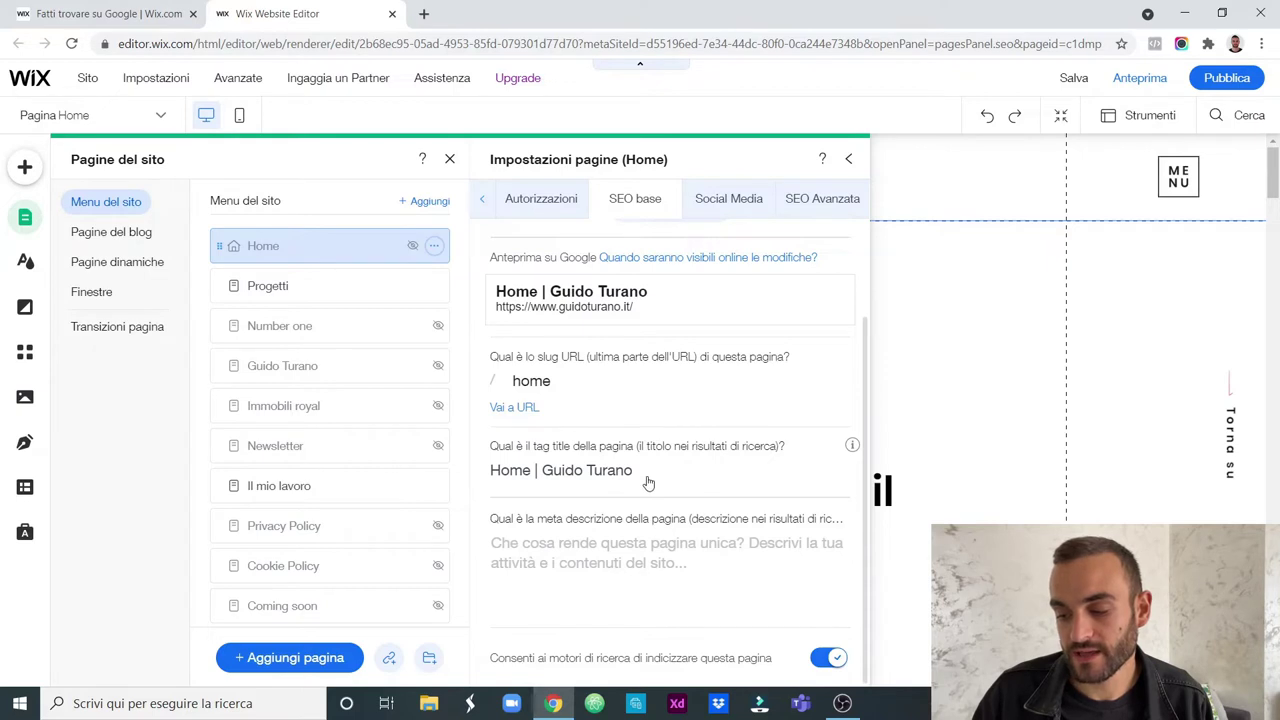
pyautogui.click(535, 470)
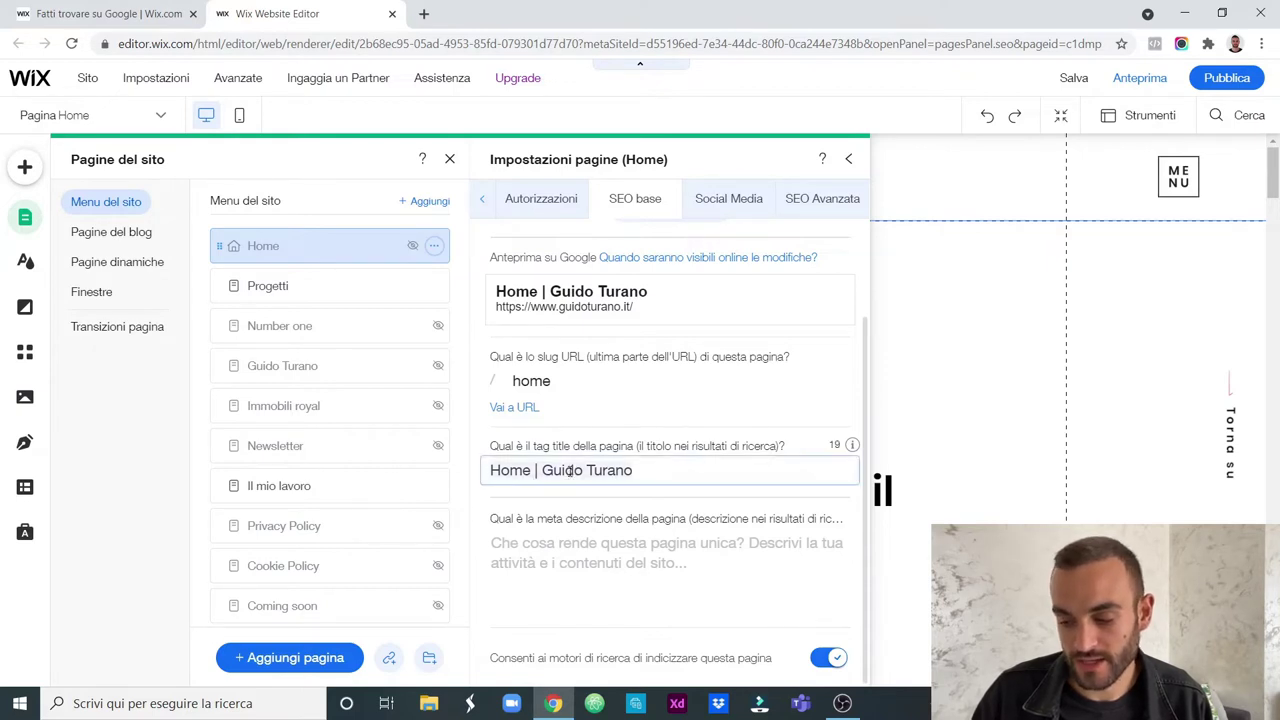
pyautogui.hotkey('ctrl', 'a')
pyautogui.press('BackSpace')
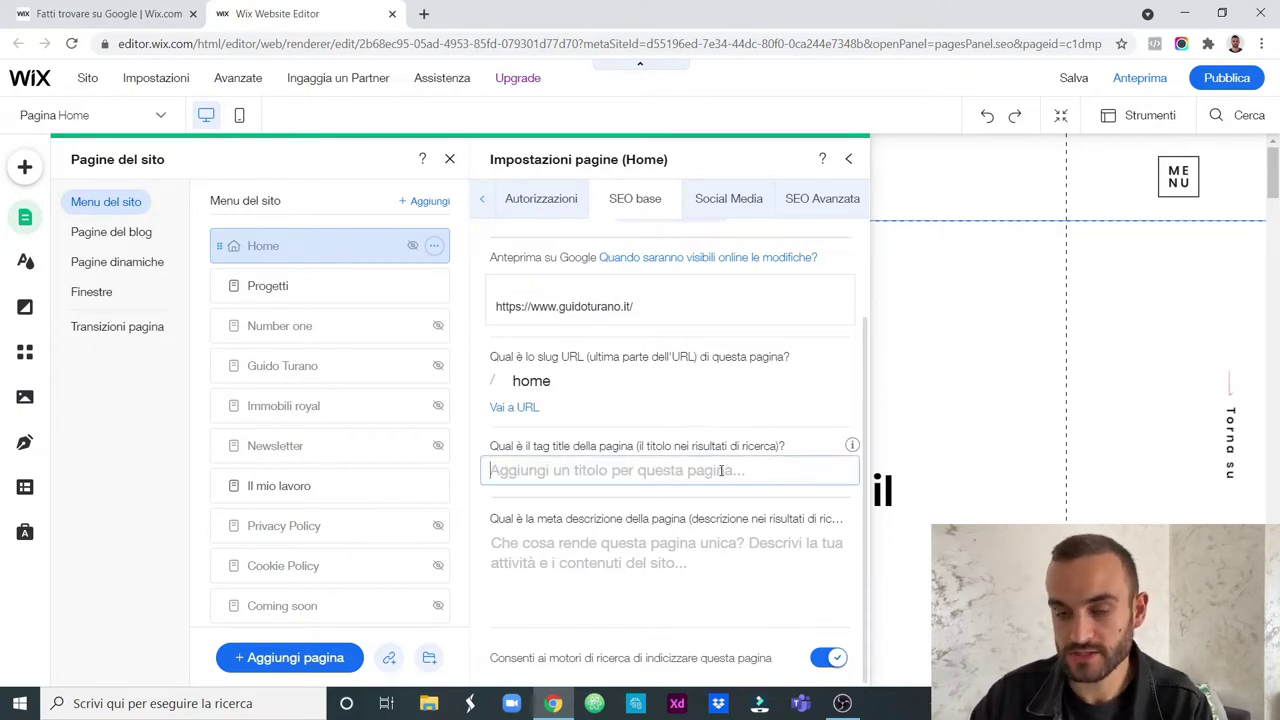
pyautogui.write('realizzazioni siti web |')
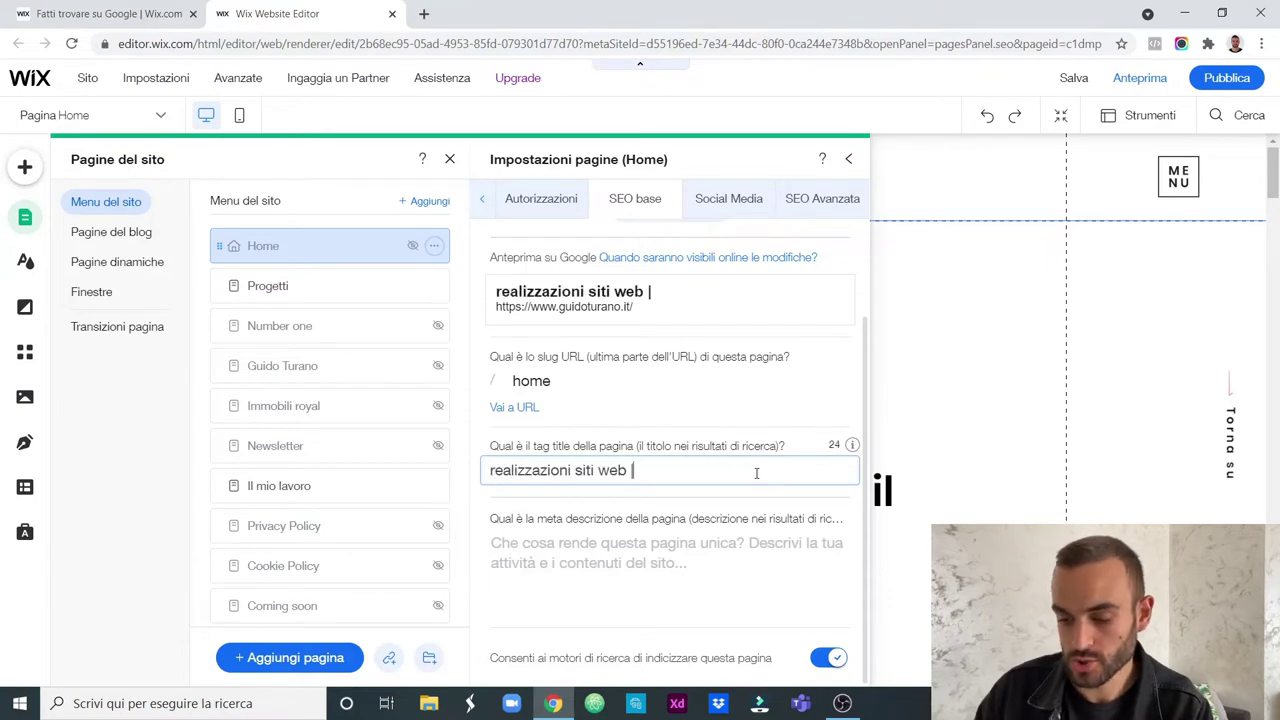
pyautogui.write(' Guid')
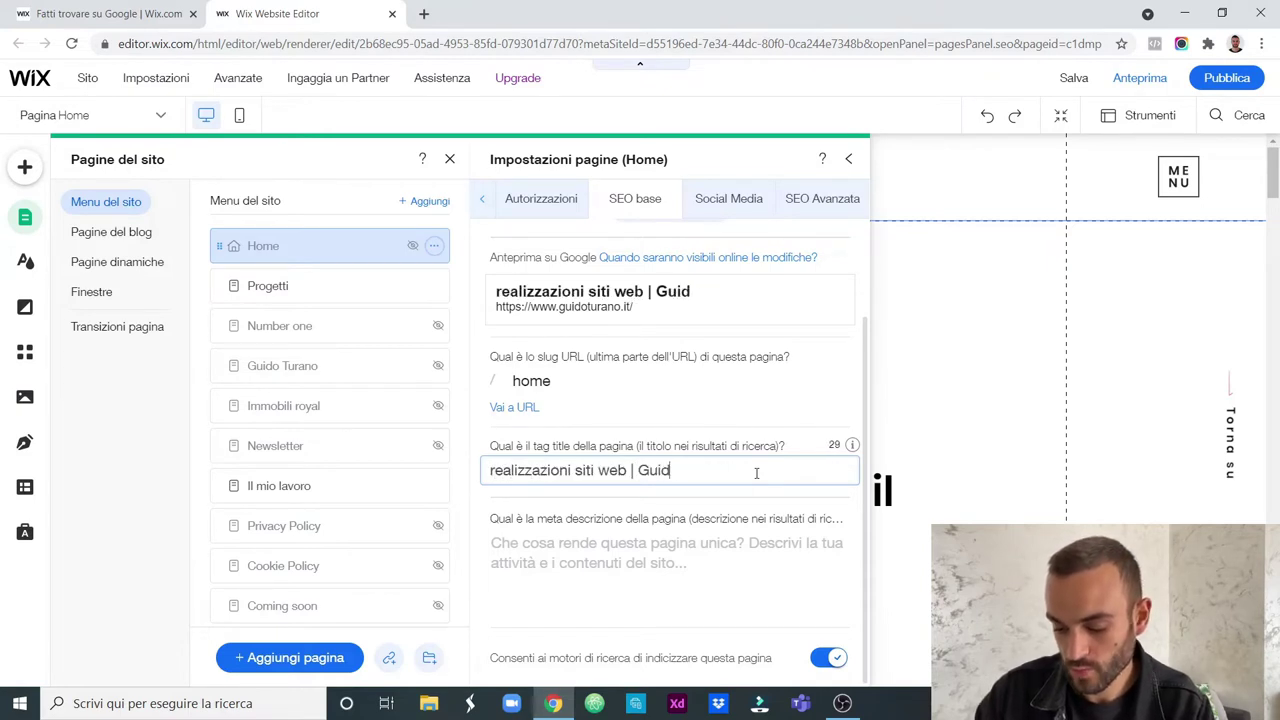
pyautogui.write('o Turano ')
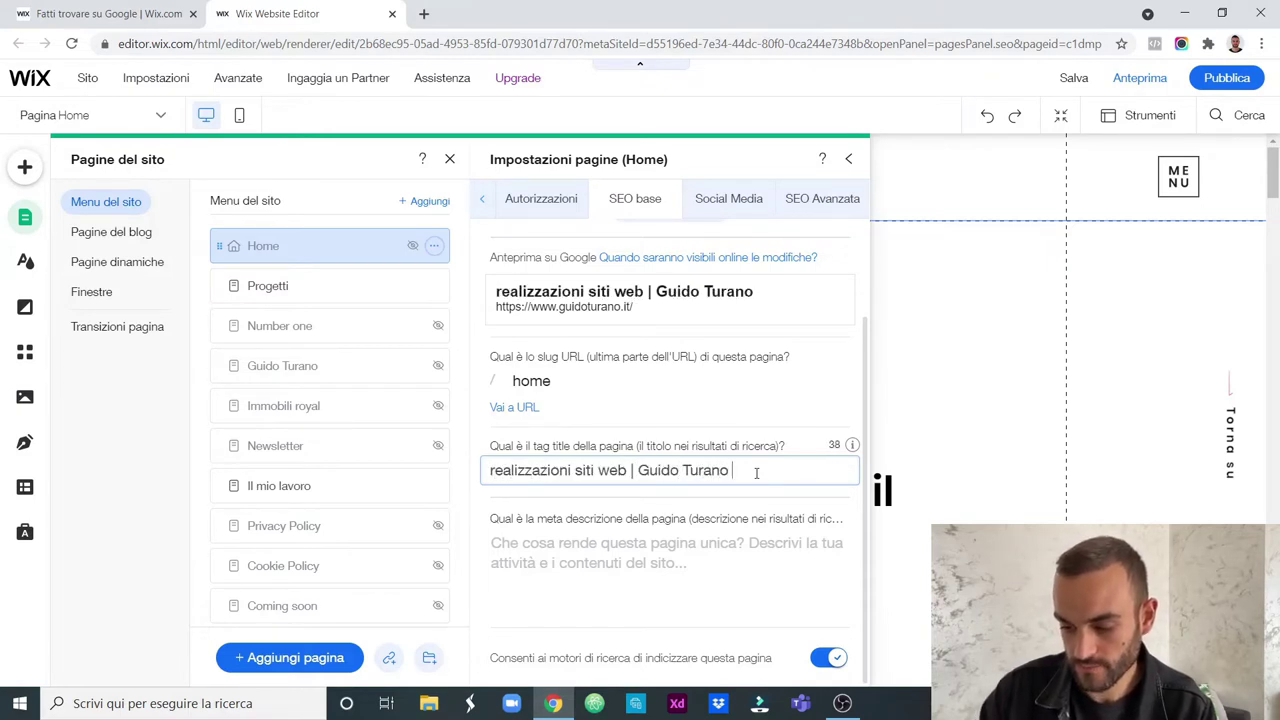
pyautogui.write('web designer')
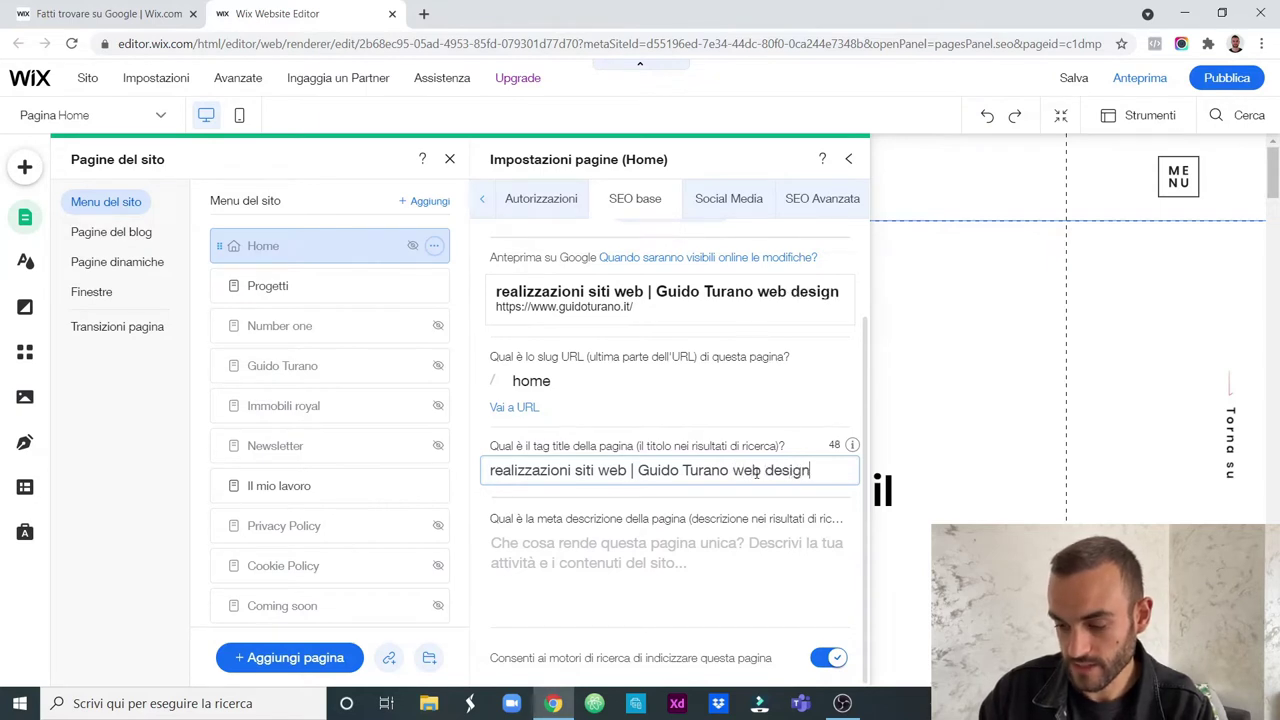
pyautogui.press('Return')
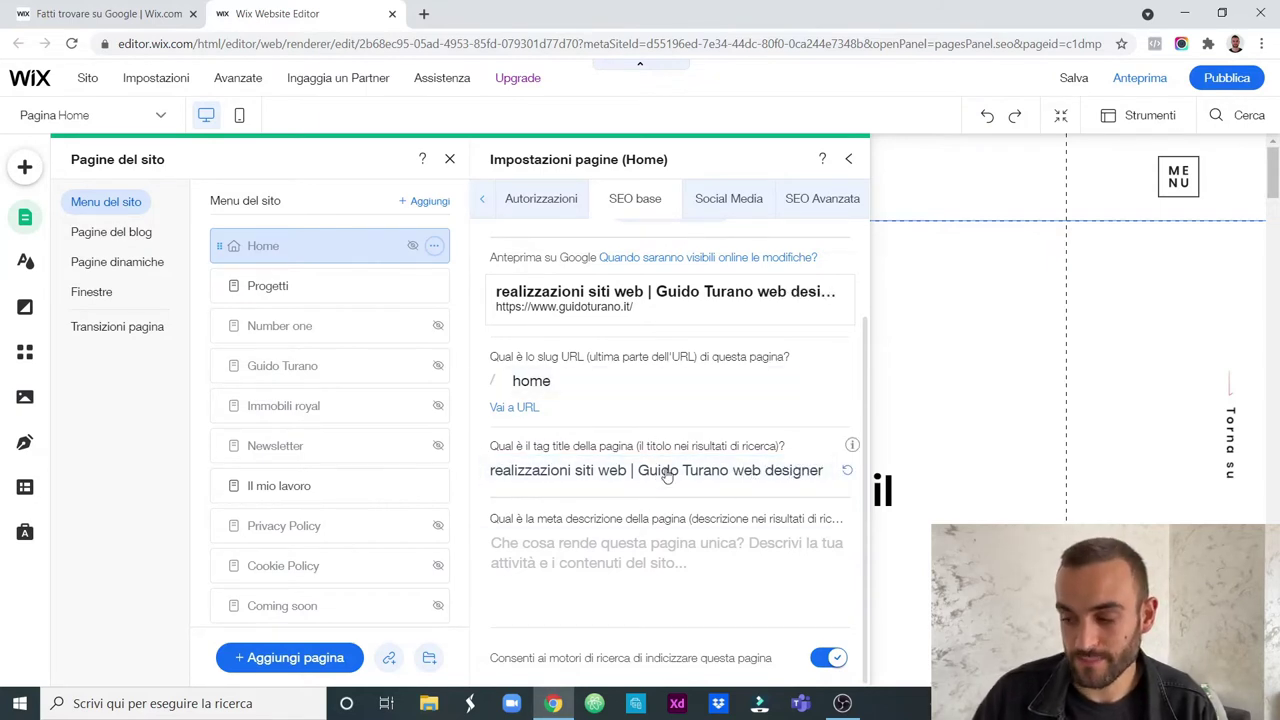
# Save the site and refresh the Home page title task in the SEO plan.
pyautogui.click(849, 163)
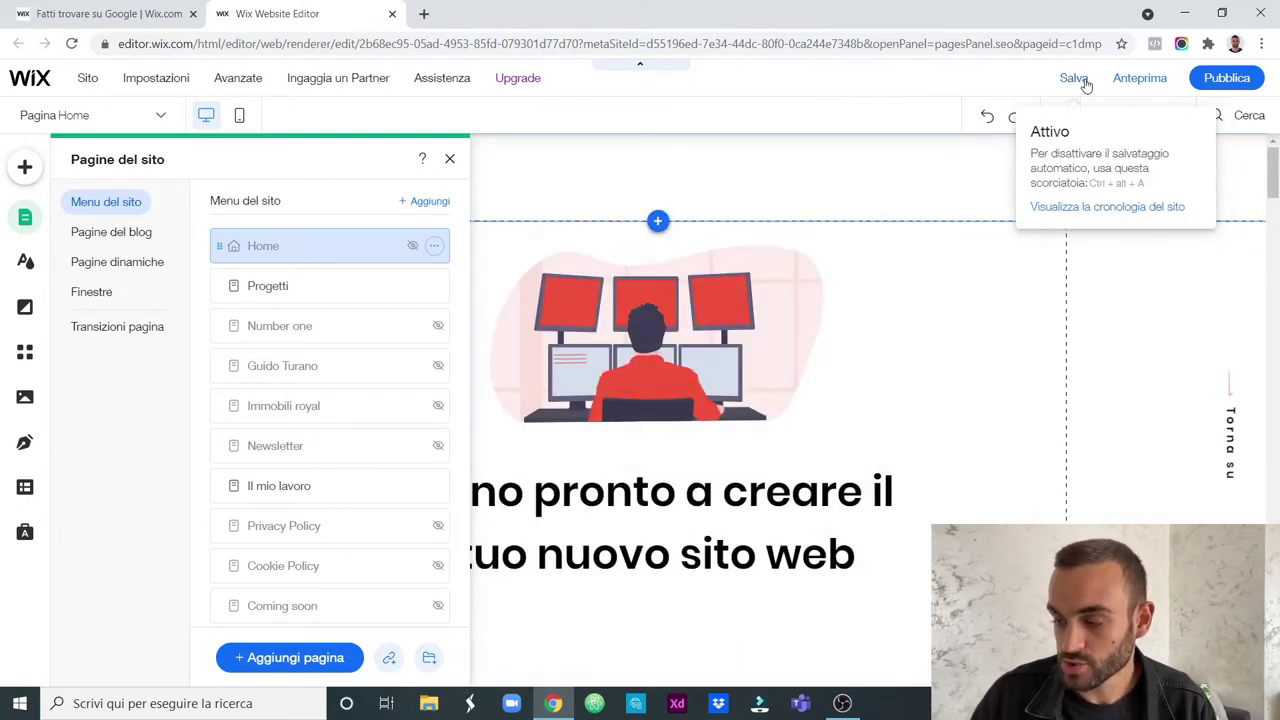
pyautogui.click(1084, 82)
pyautogui.click(860, 451)
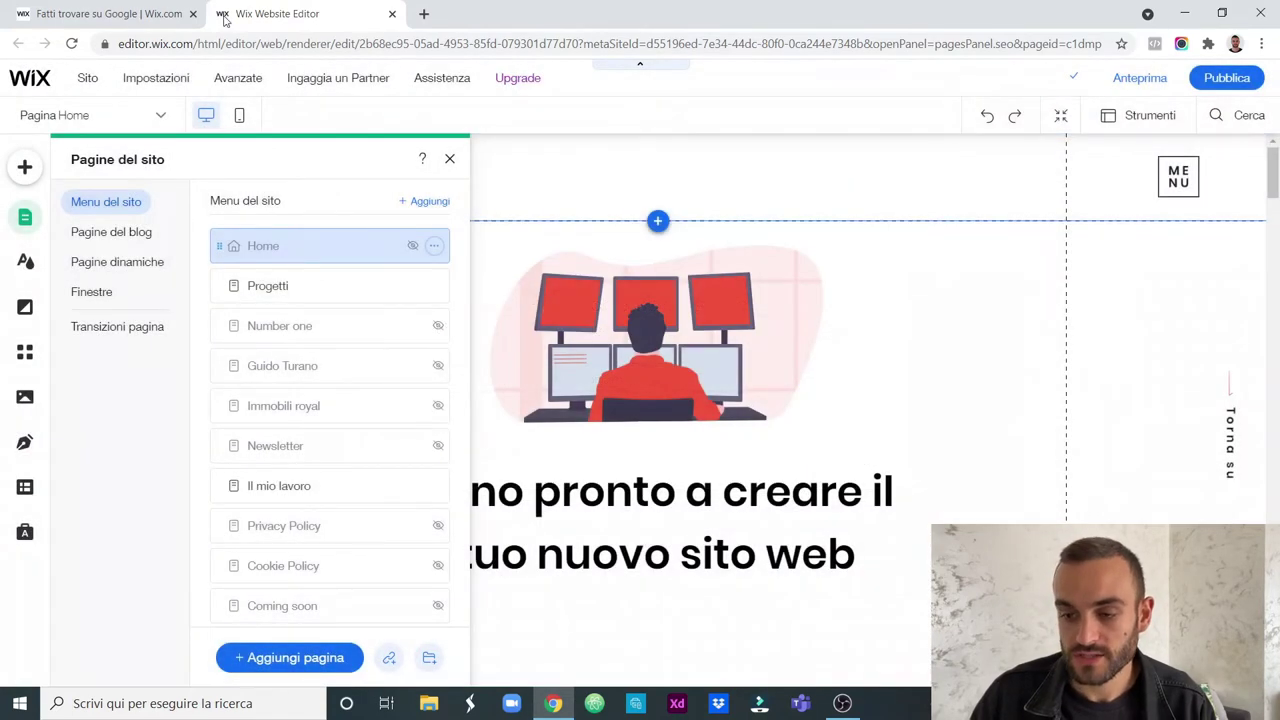
pyautogui.click(160, 14)
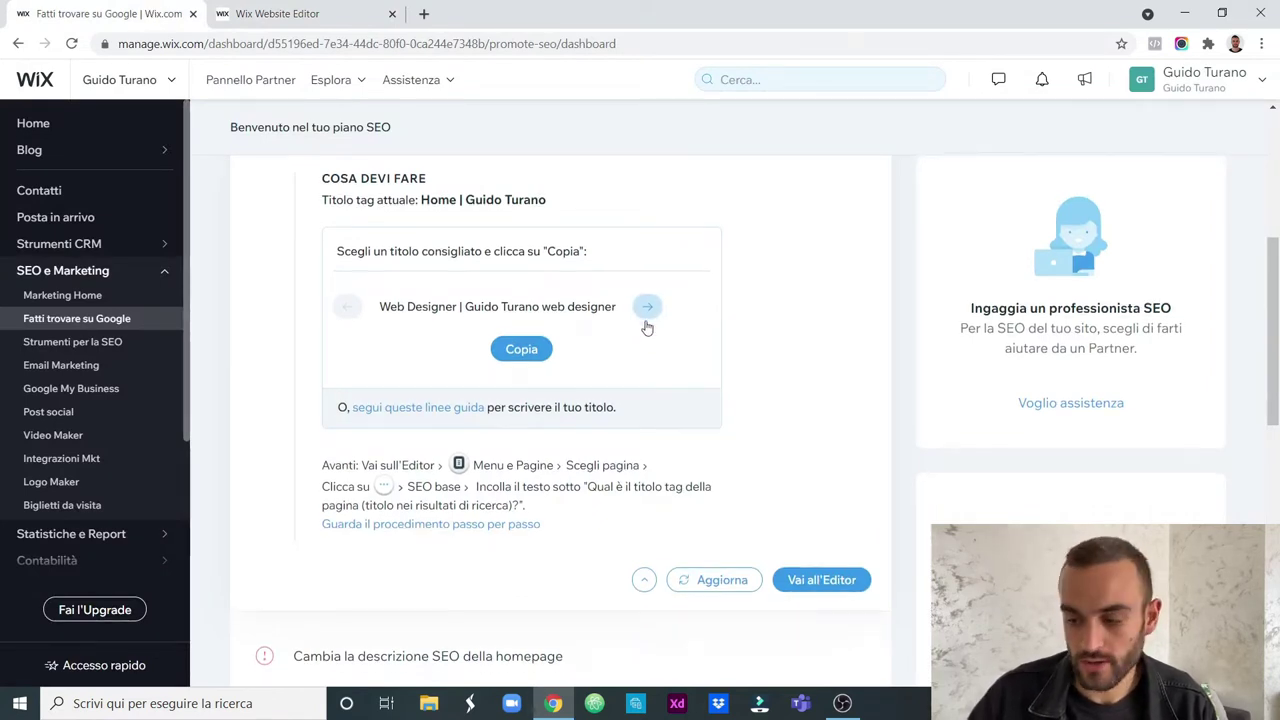
pyautogui.scroll(-1, 646, 326)
pyautogui.click(692, 503)
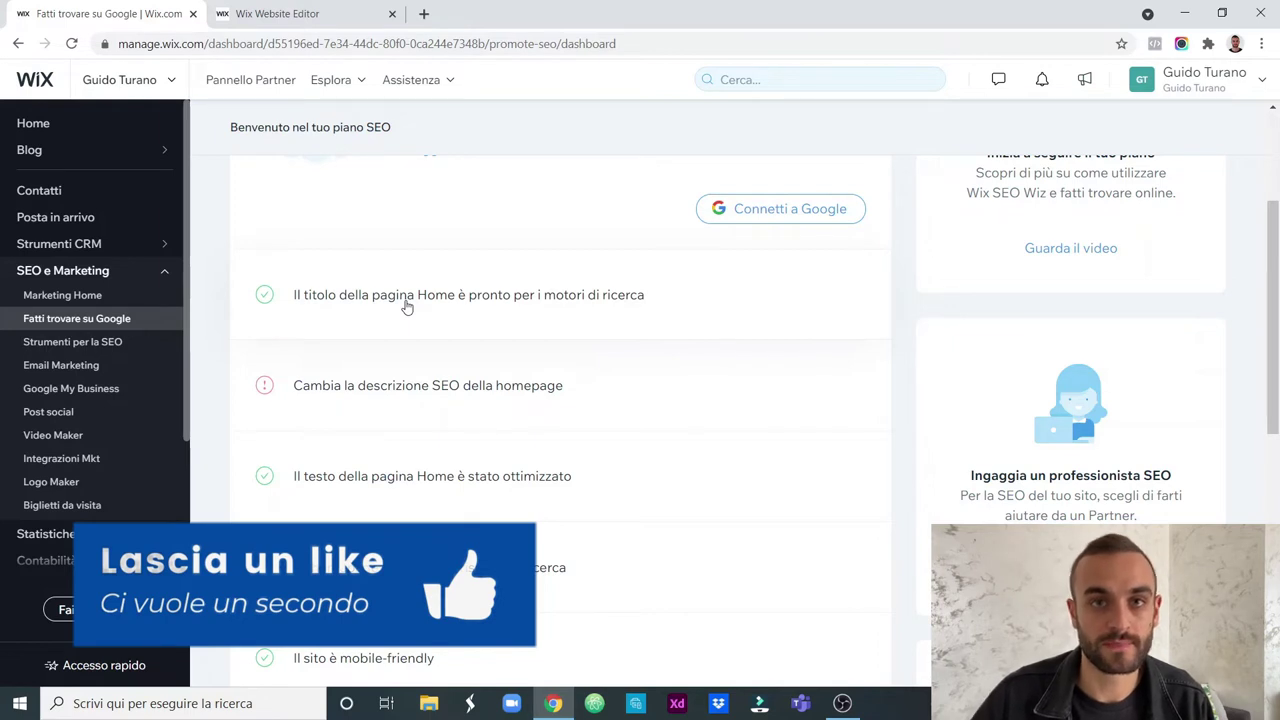
# Expand the homepage SEO description task, read its requirements, and open the Home page's SEO settings in the editor.
pyautogui.moveTo(473, 392)
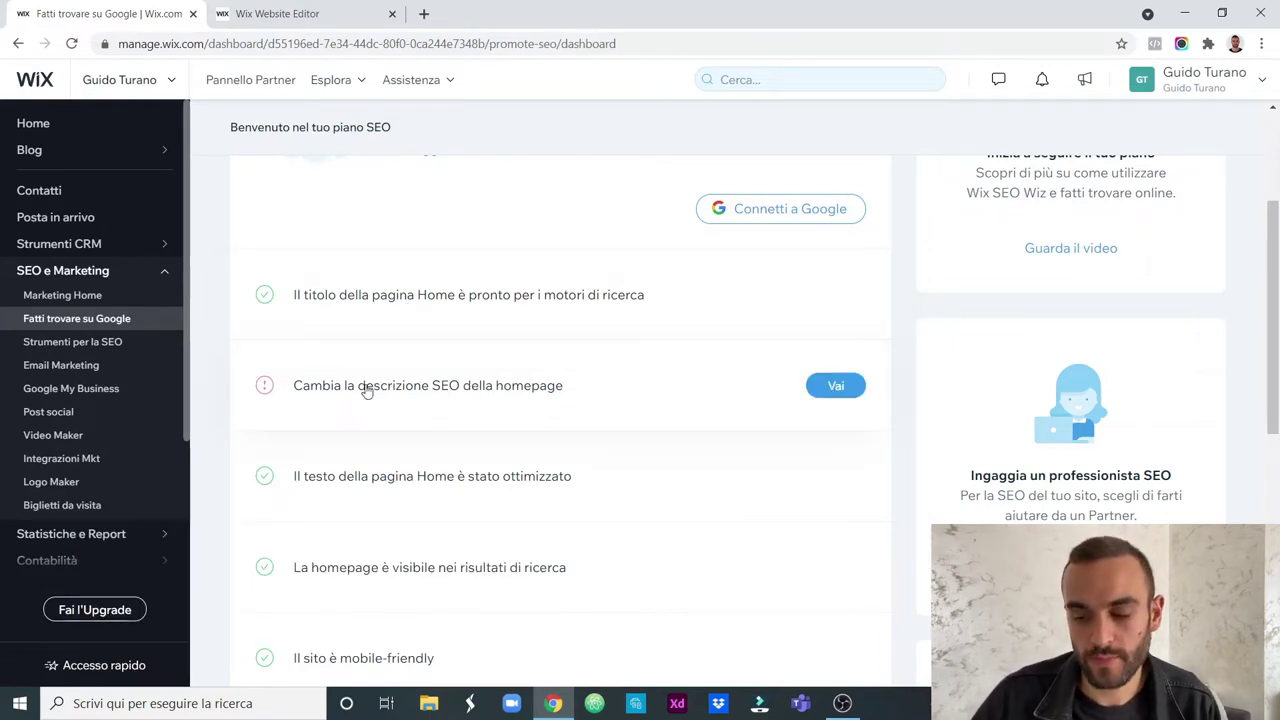
pyautogui.click(851, 392)
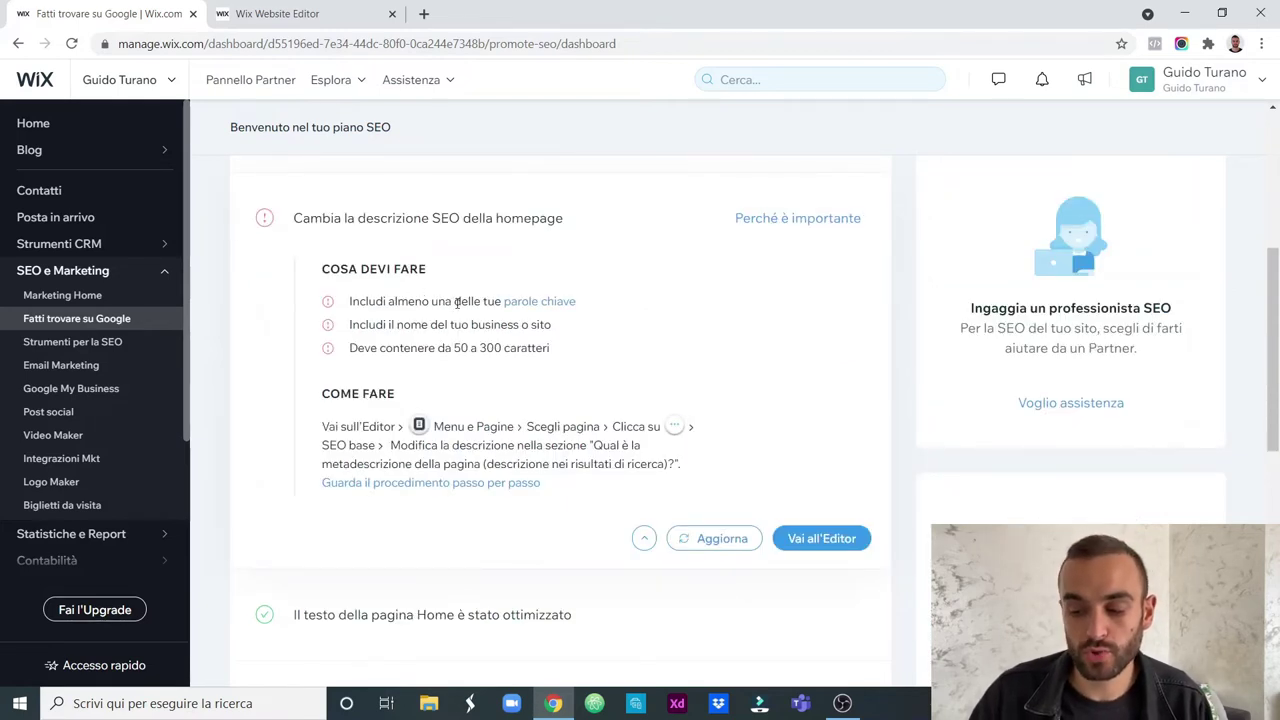
pyautogui.moveTo(530, 306)
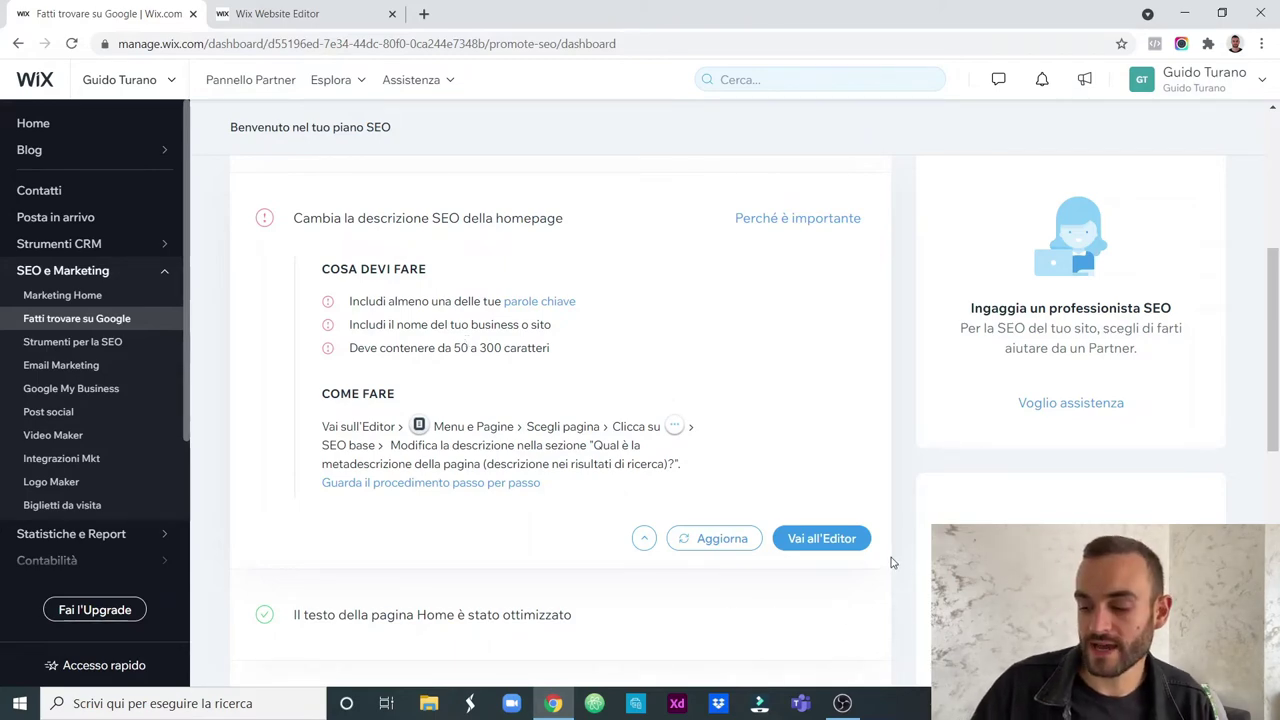
pyautogui.click(845, 539)
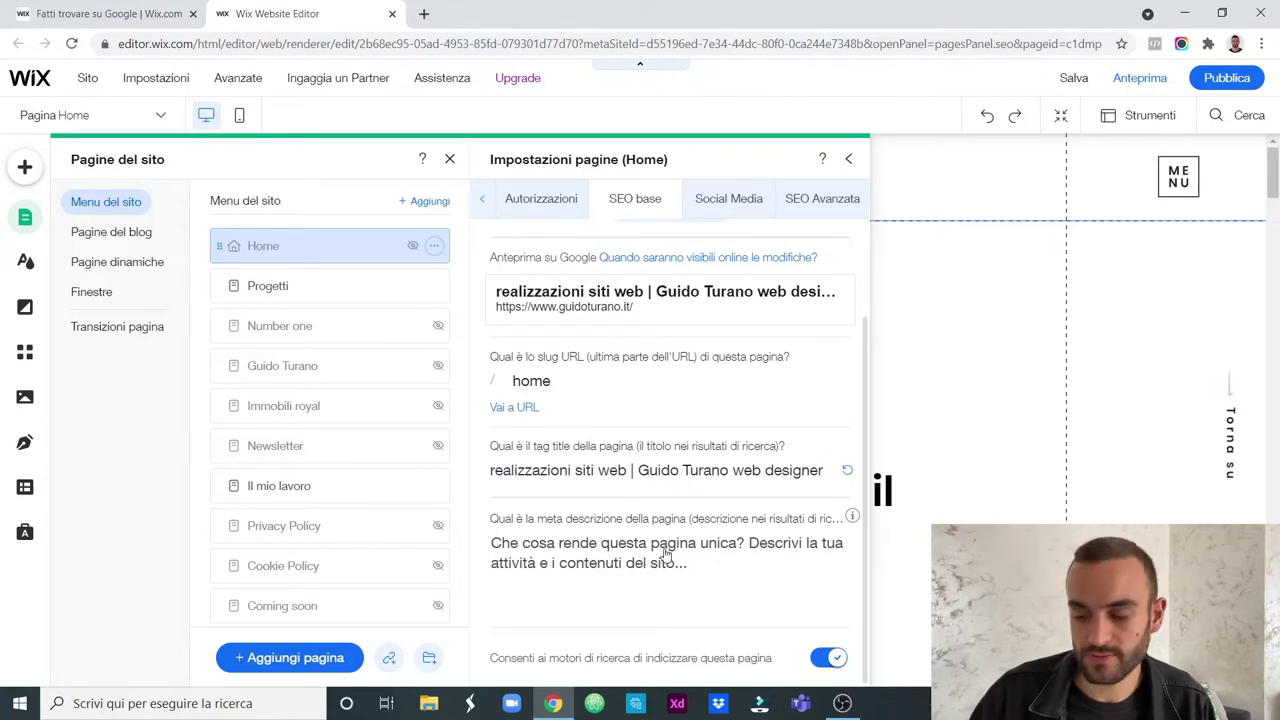
# Enter a Home page meta description beginning "Sono un web designer & UX/UI designer esperto di Wix" and save the site.
pyautogui.click(615, 551)
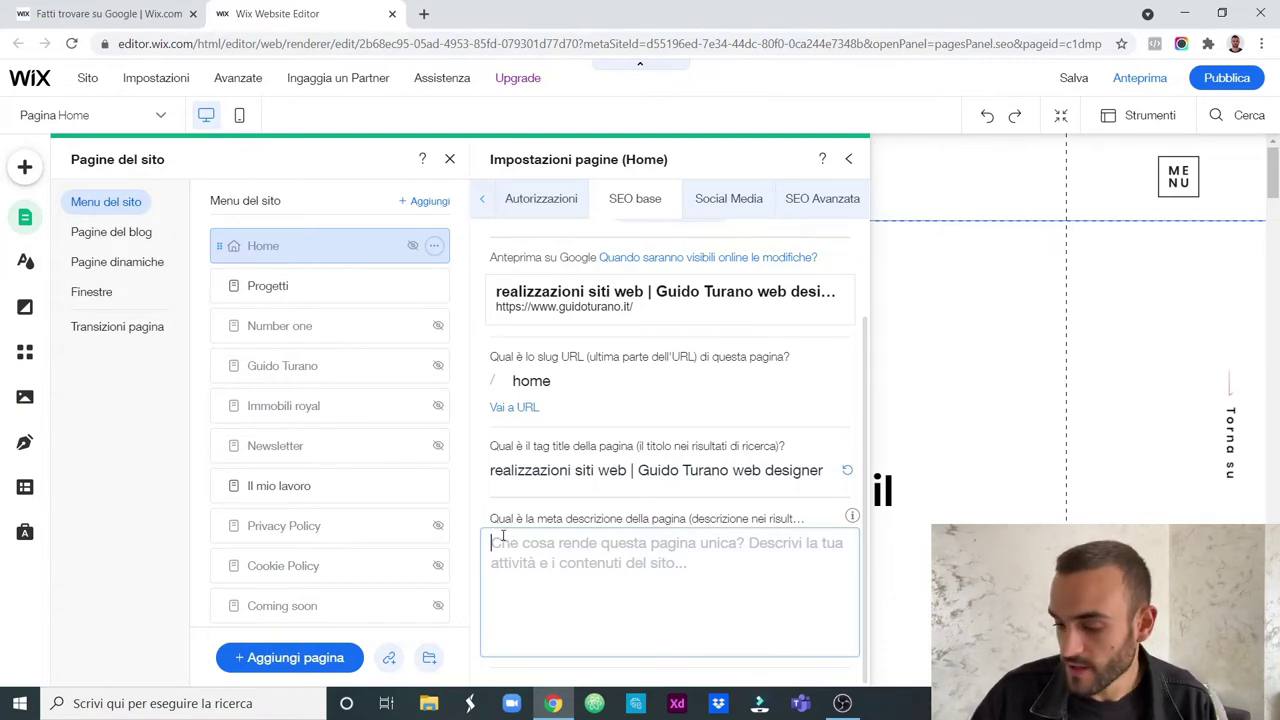
pyautogui.write('Sono un web designer & UX/UI designer esperto di Wix. Progetto blog, e-commerce e siti web per professionisti e piccole/medie imprese visivamente accattivanti e 100% responsive.')
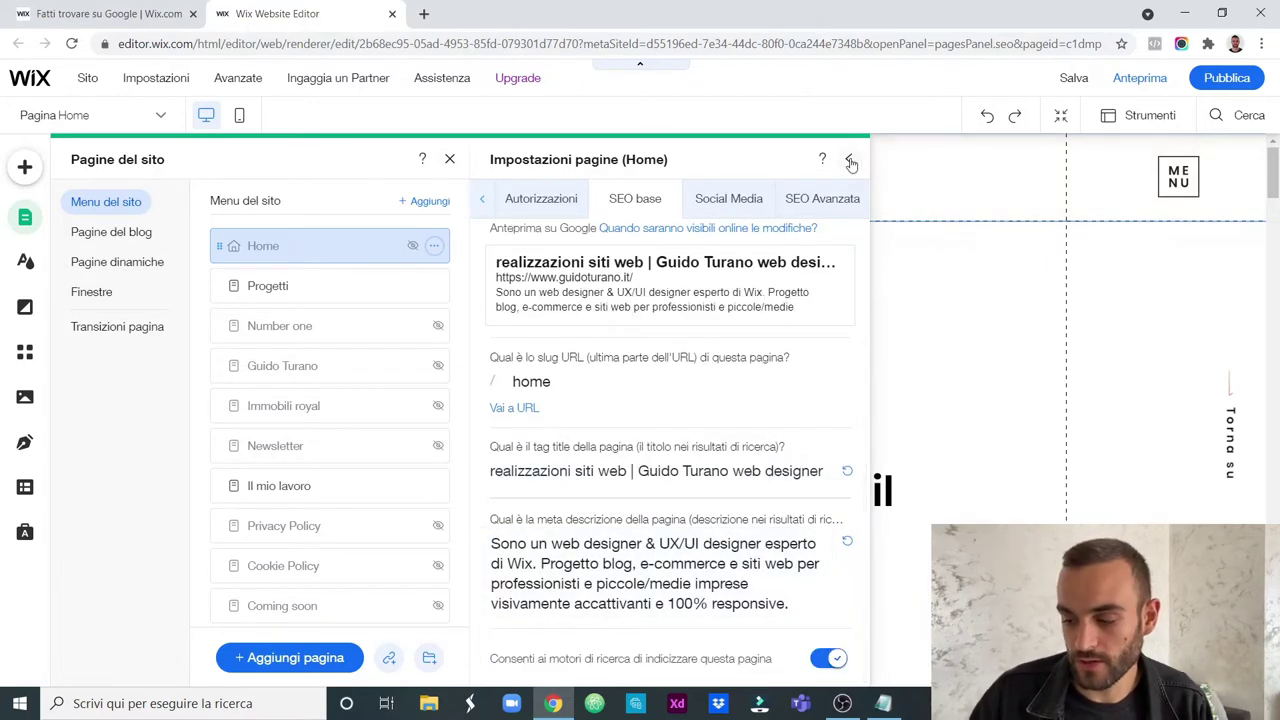
pyautogui.click(850, 163)
pyautogui.click(1073, 78)
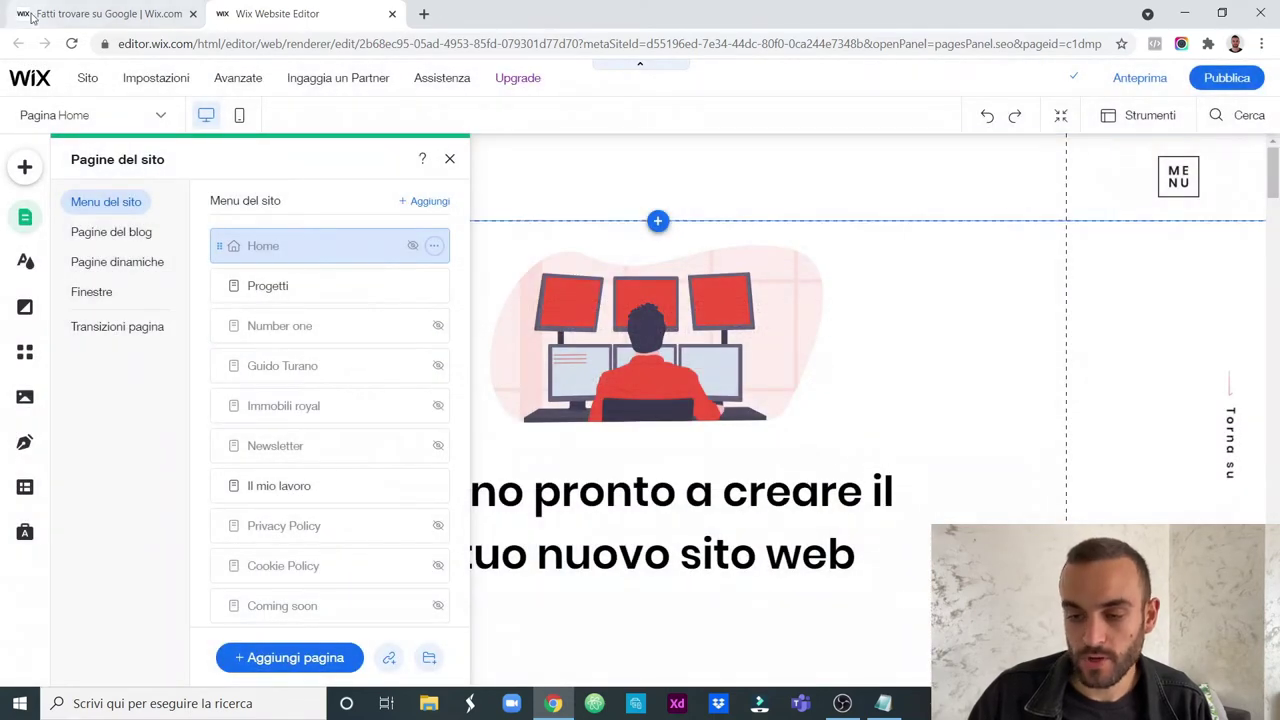
# Return to the SEO plan and refresh the homepage SEO description task.
pyautogui.click(57, 17)
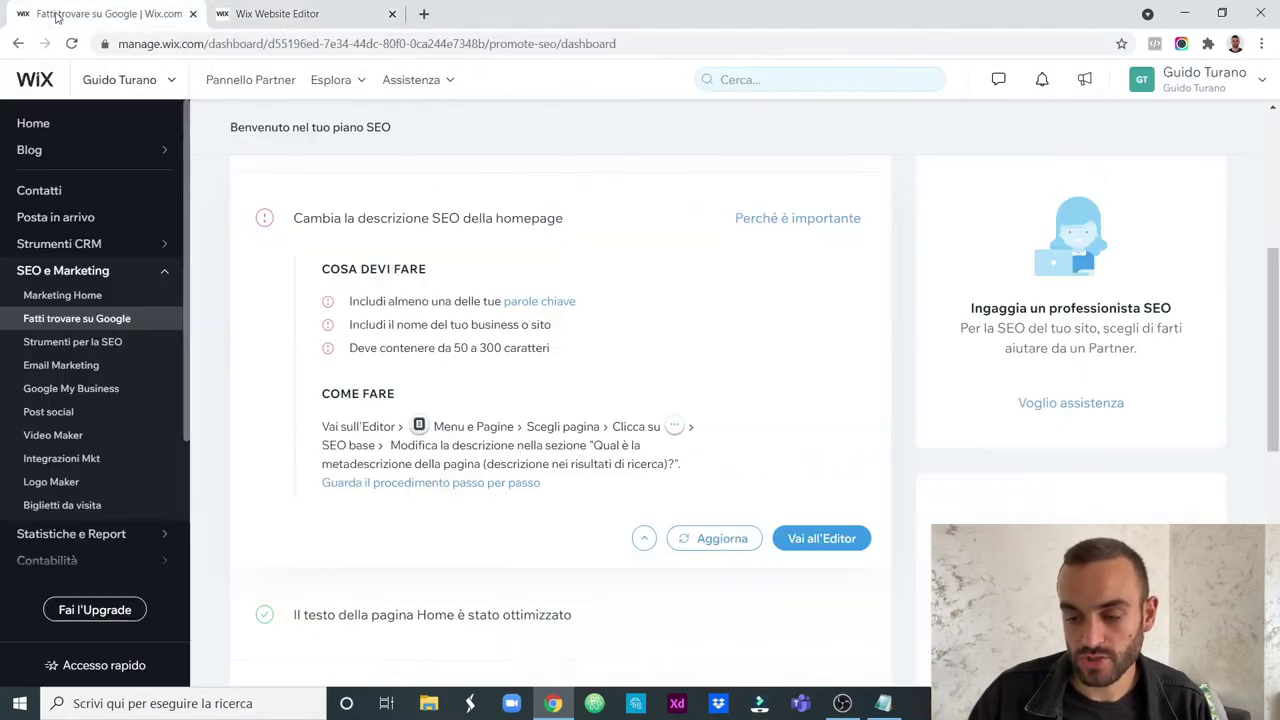
pyautogui.scroll(-1, 705, 429)
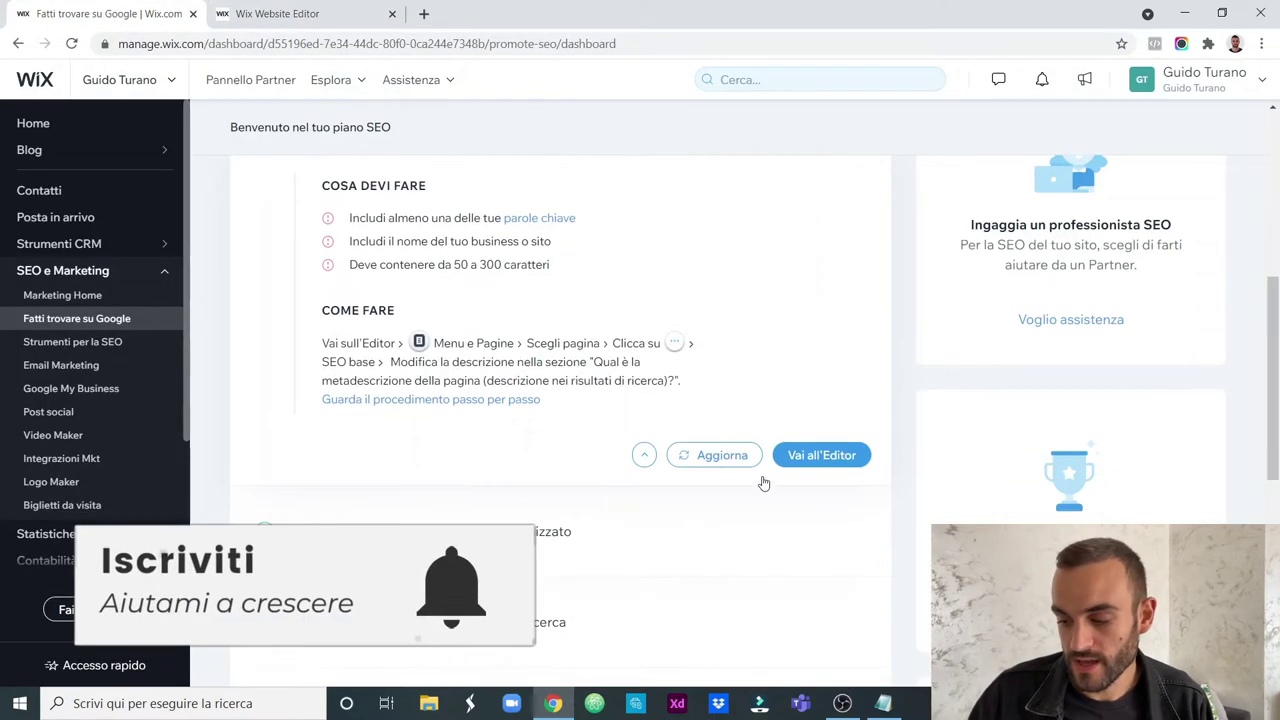
pyautogui.click(740, 458)
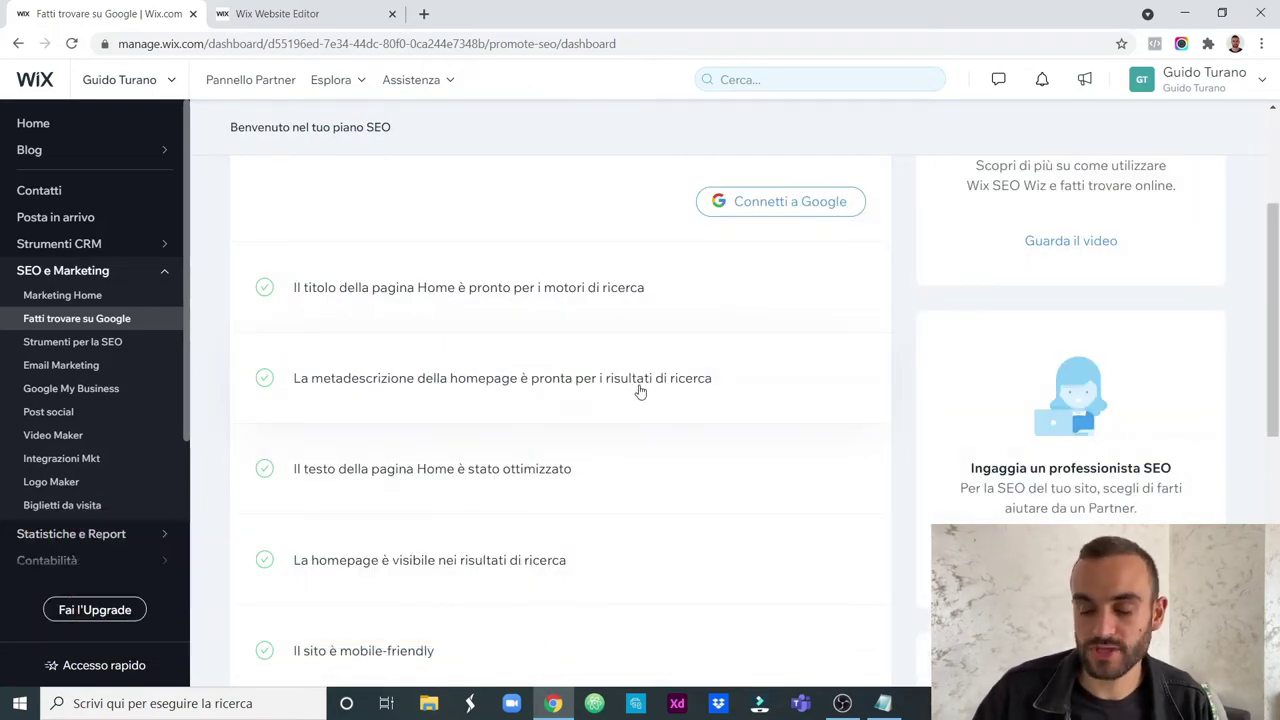
# Review the remaining tasks of the plan's first stage, expanding the mobile-friendly and domain connection items.
pyautogui.scroll(-1, 640, 392)
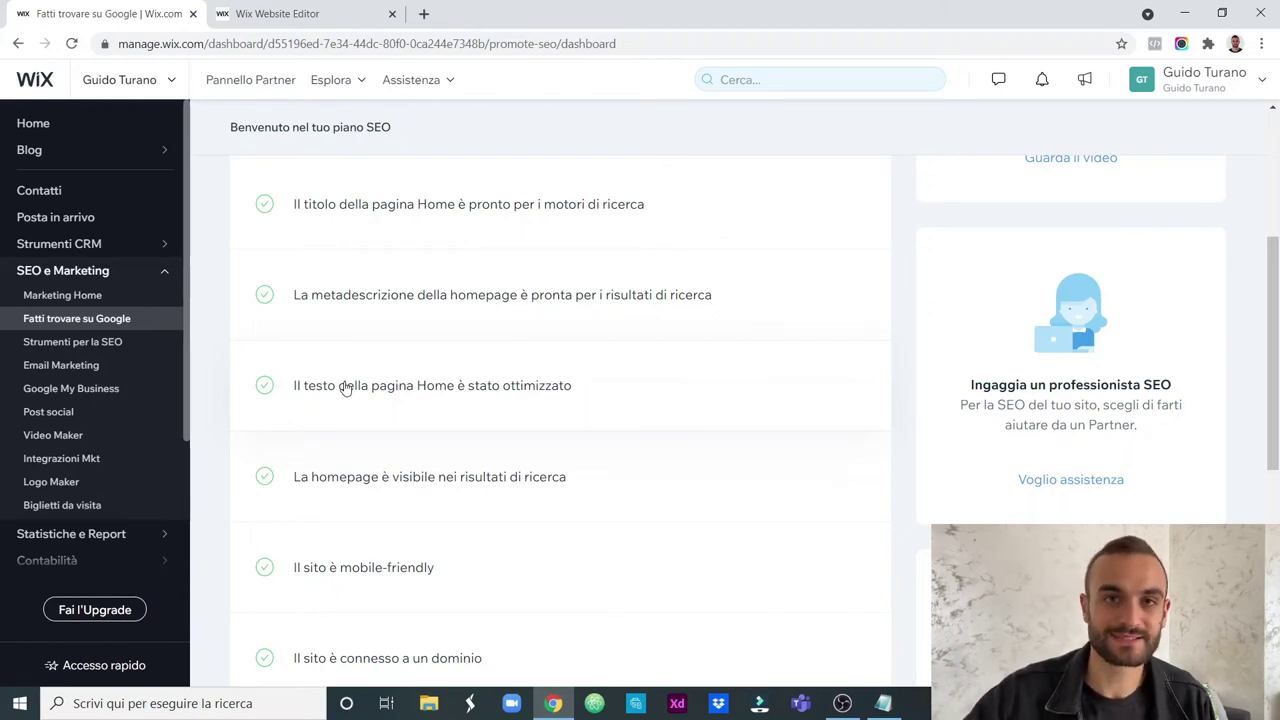
pyautogui.scroll(-2, 550, 405)
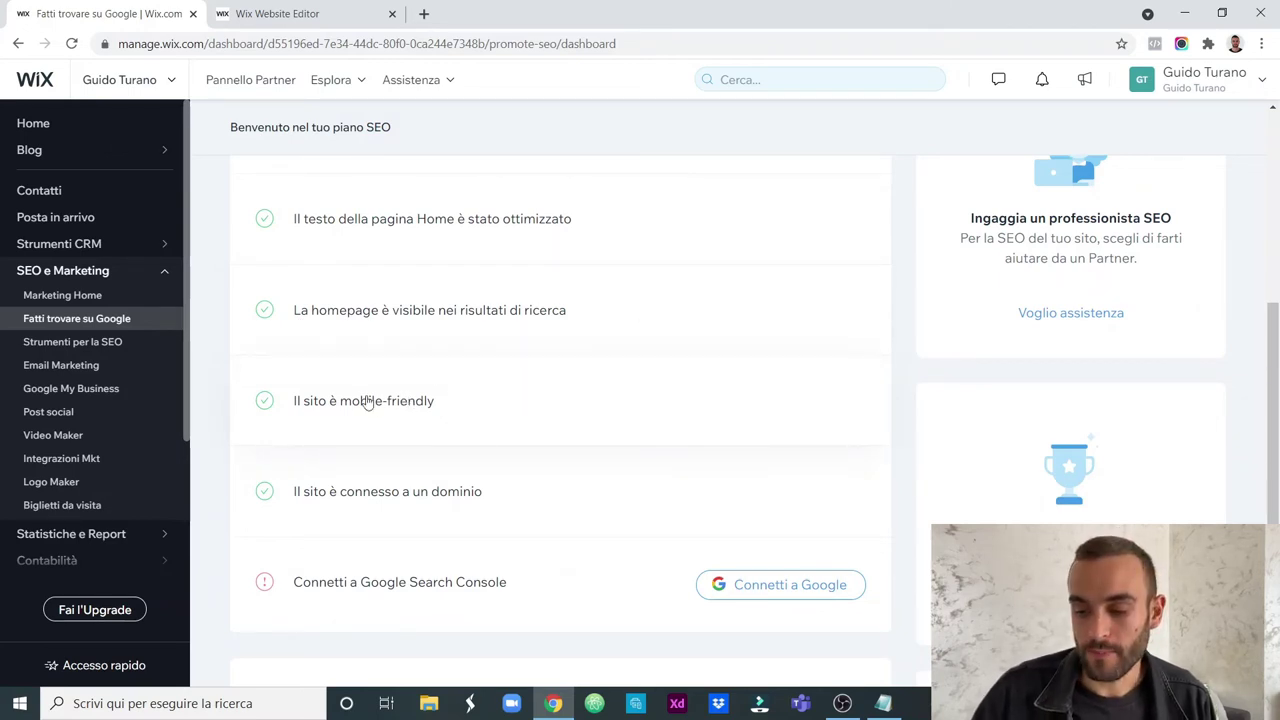
pyautogui.click(463, 407)
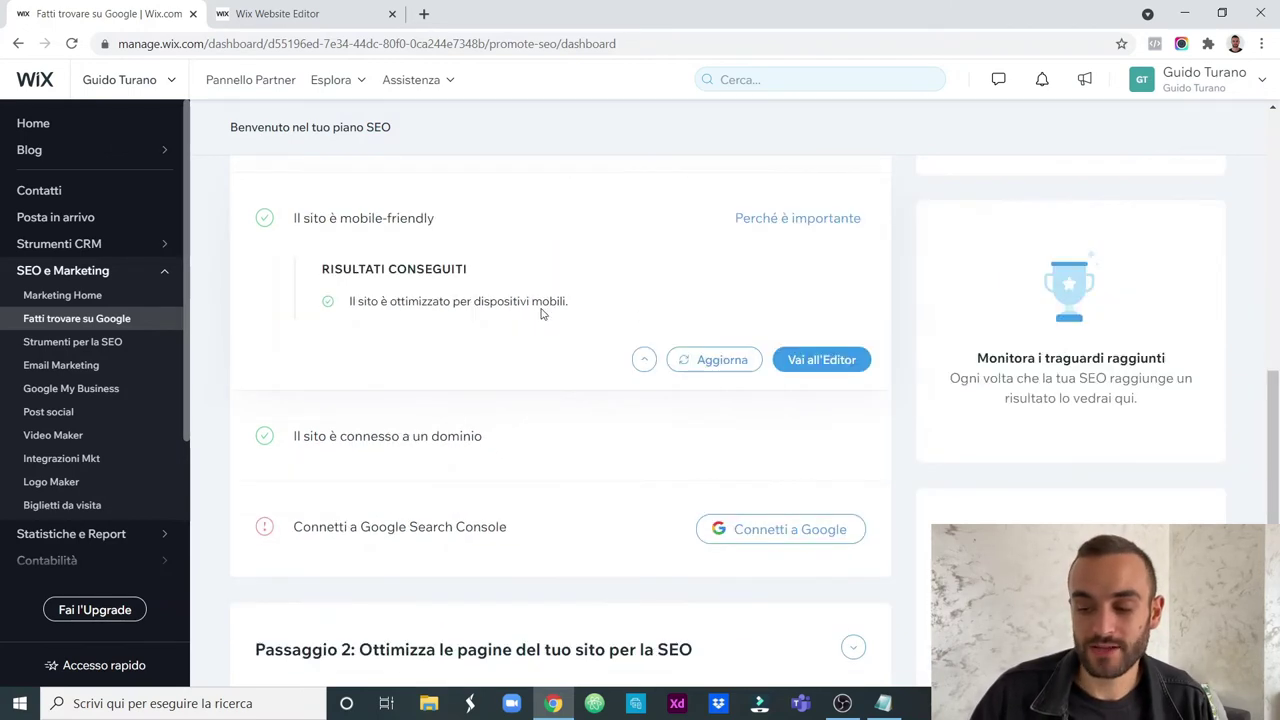
pyautogui.click(460, 452)
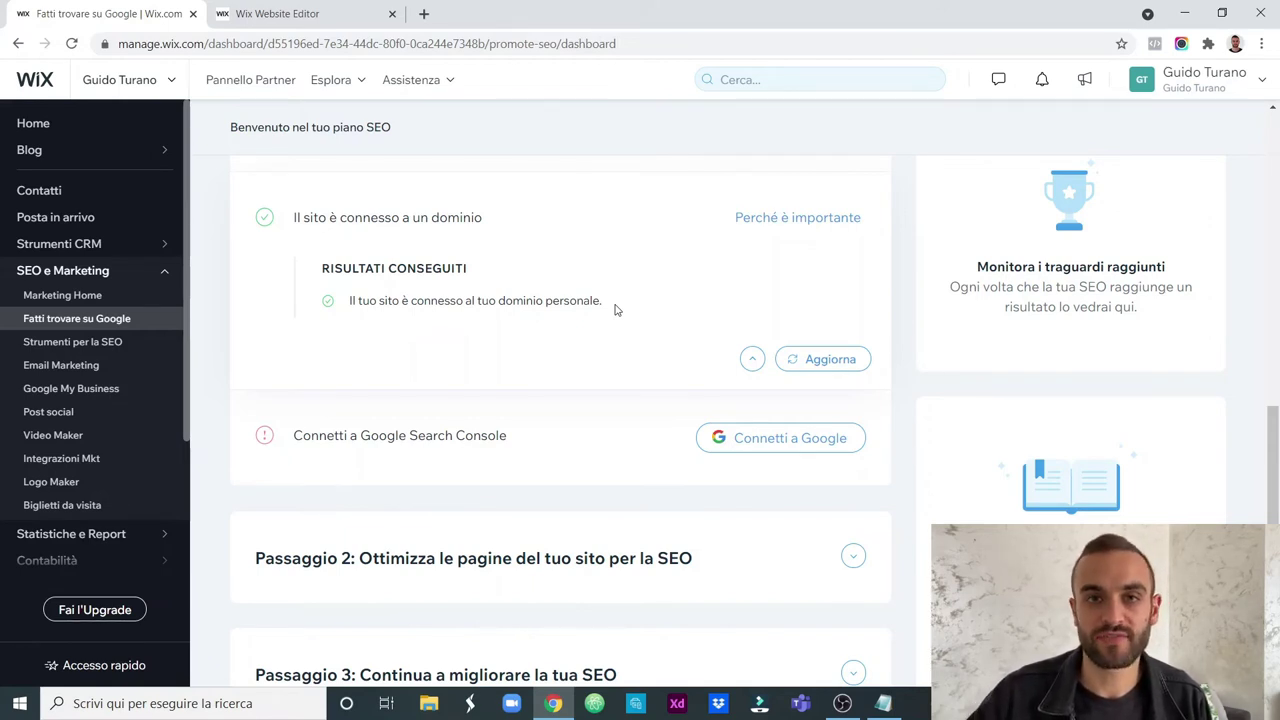
pyautogui.scroll(10, 617, 310)
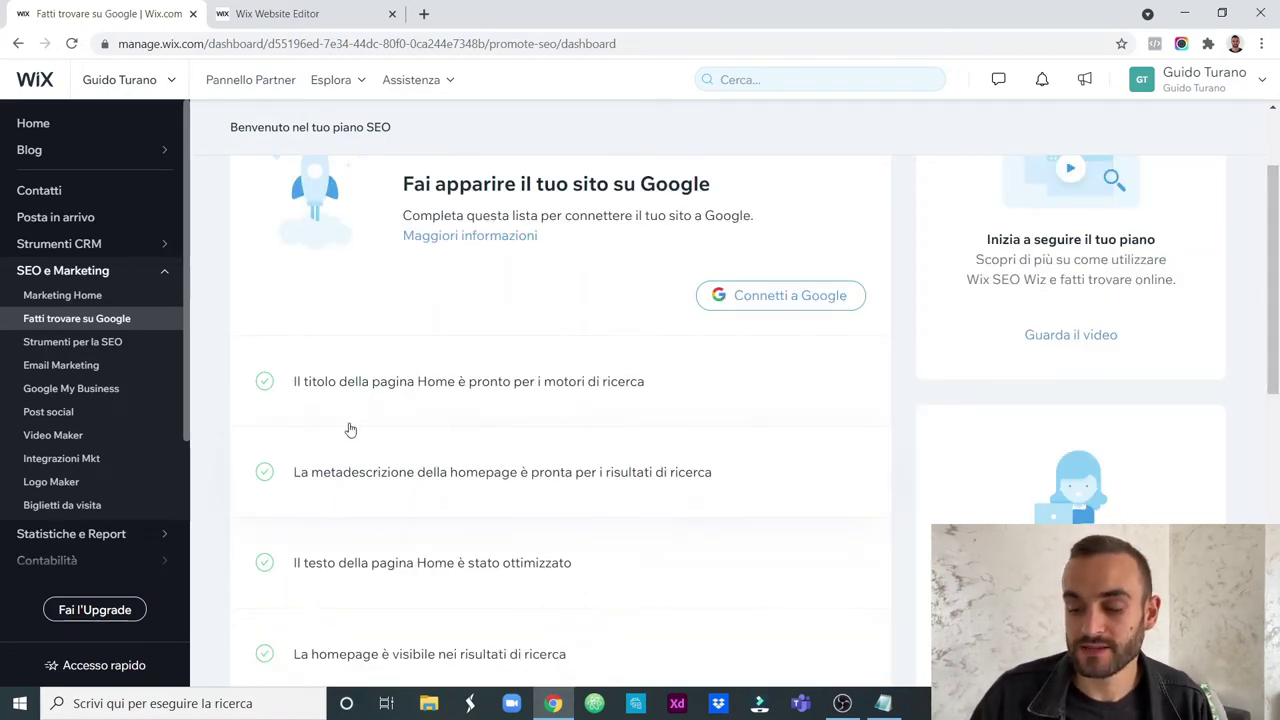
pyautogui.scroll(-3, 600, 400)
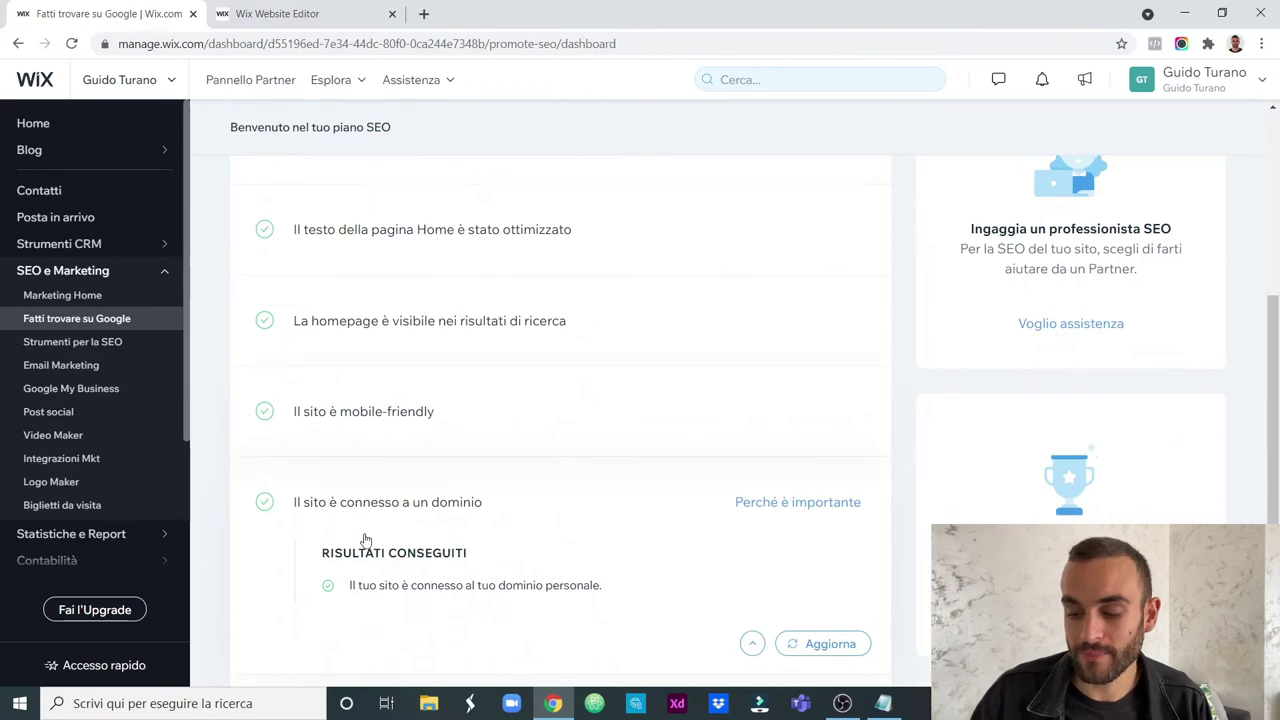
pyautogui.scroll(-1, 555, 504)
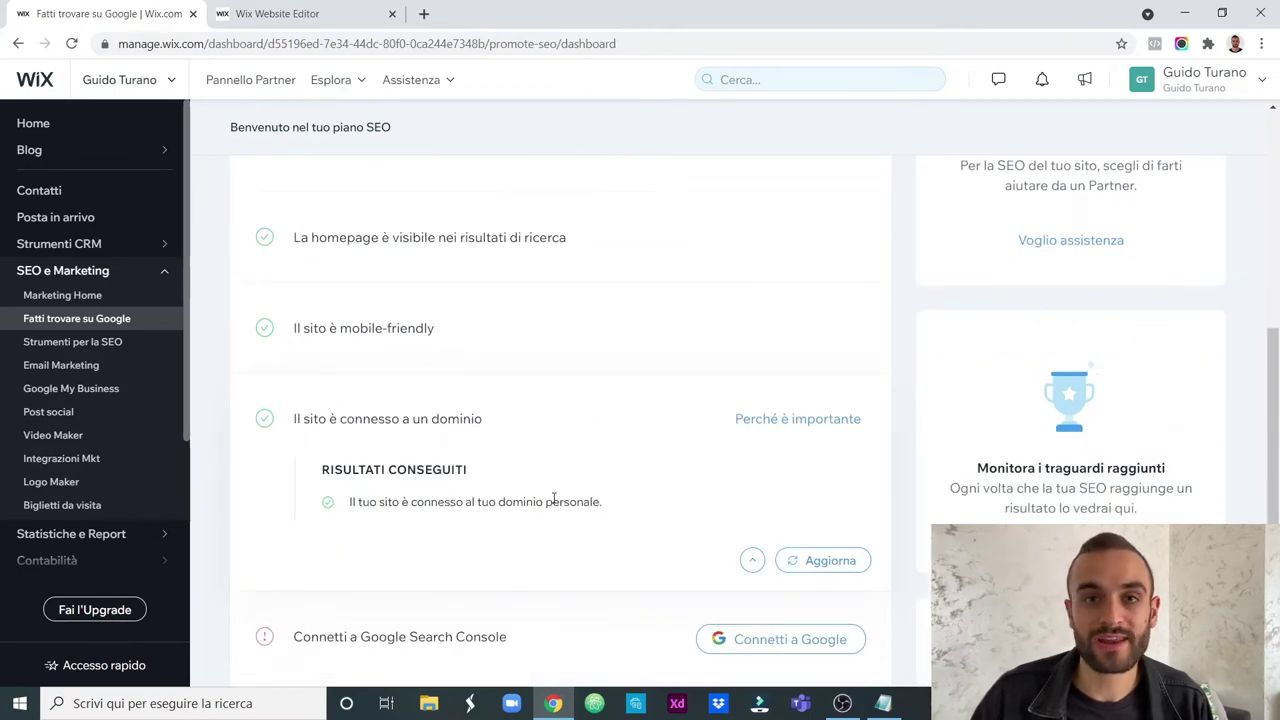
pyautogui.scroll(-1, 553, 498)
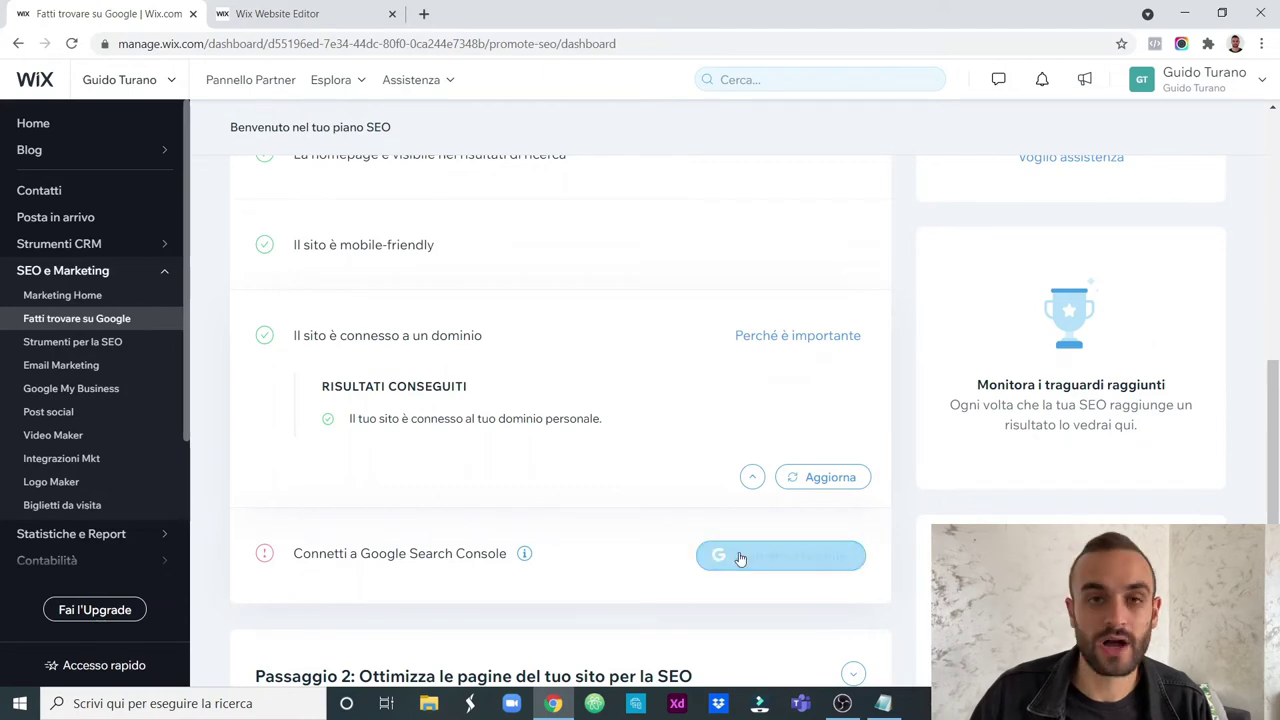
pyautogui.click(691, 330)
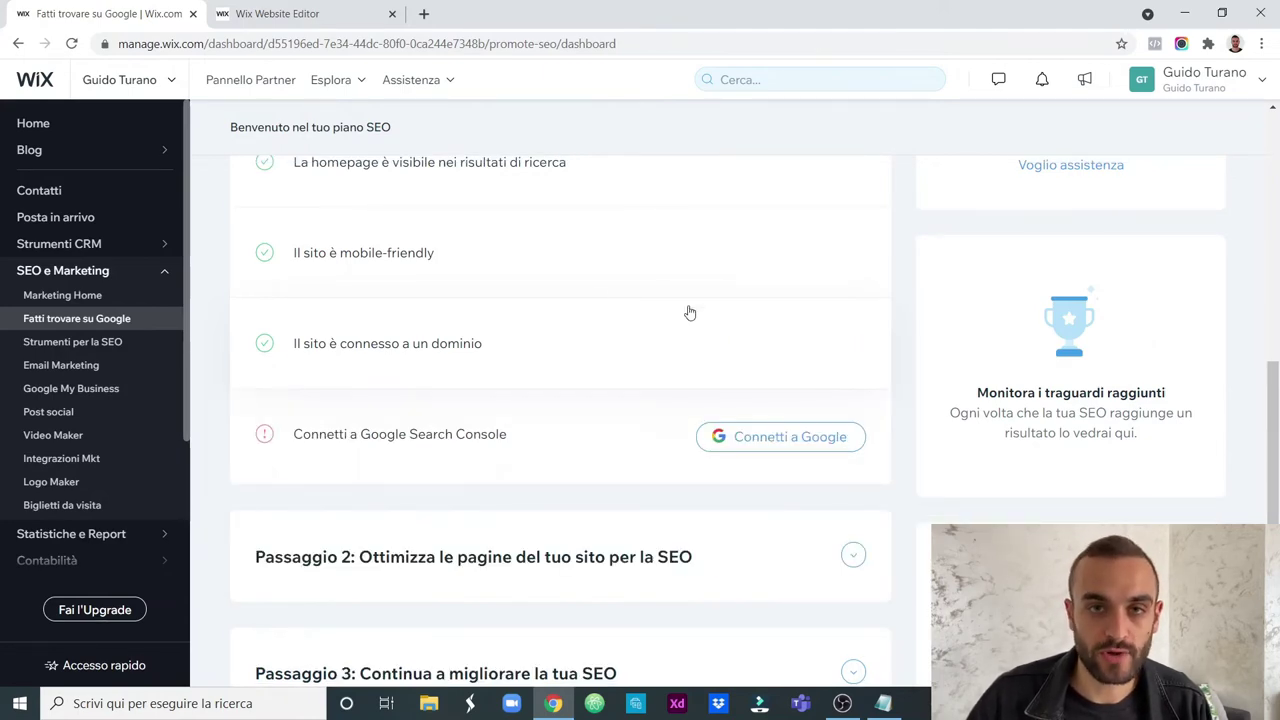
# Expand stage 2, on optimizing the site's pages for SEO, and review its homepage tasks.
pyautogui.scroll(-2, 590, 399)
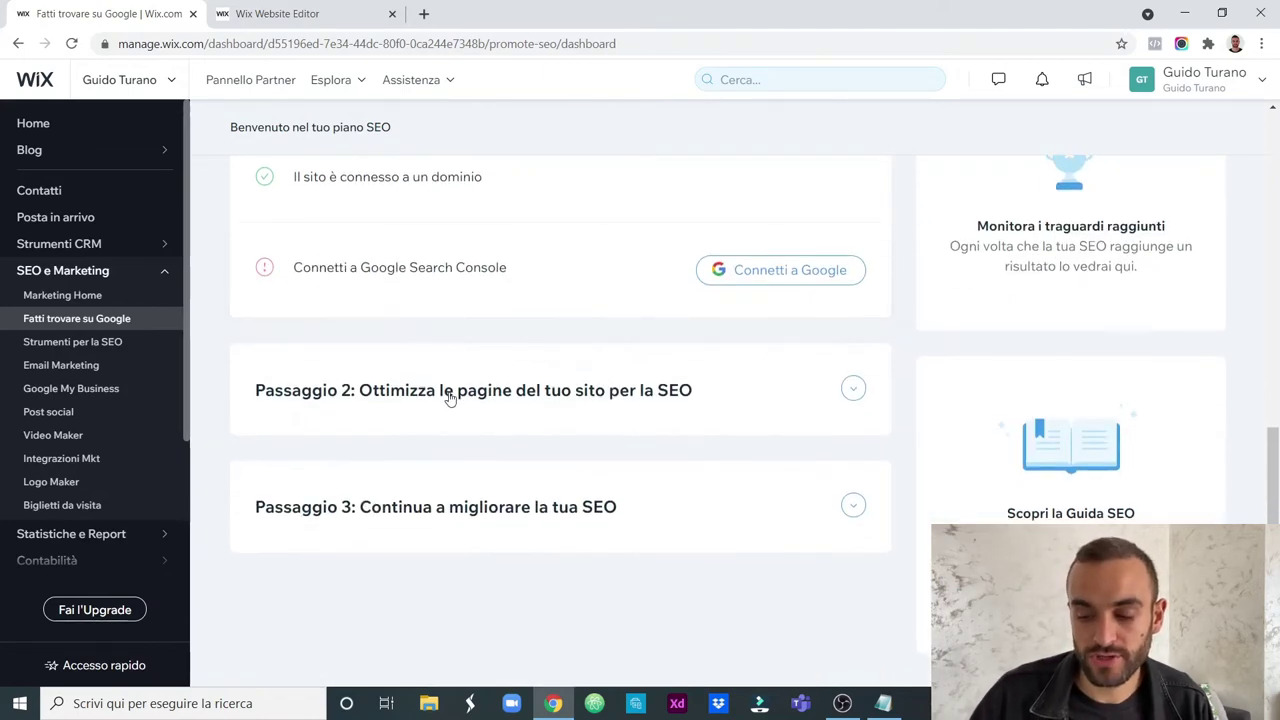
pyautogui.click(603, 402)
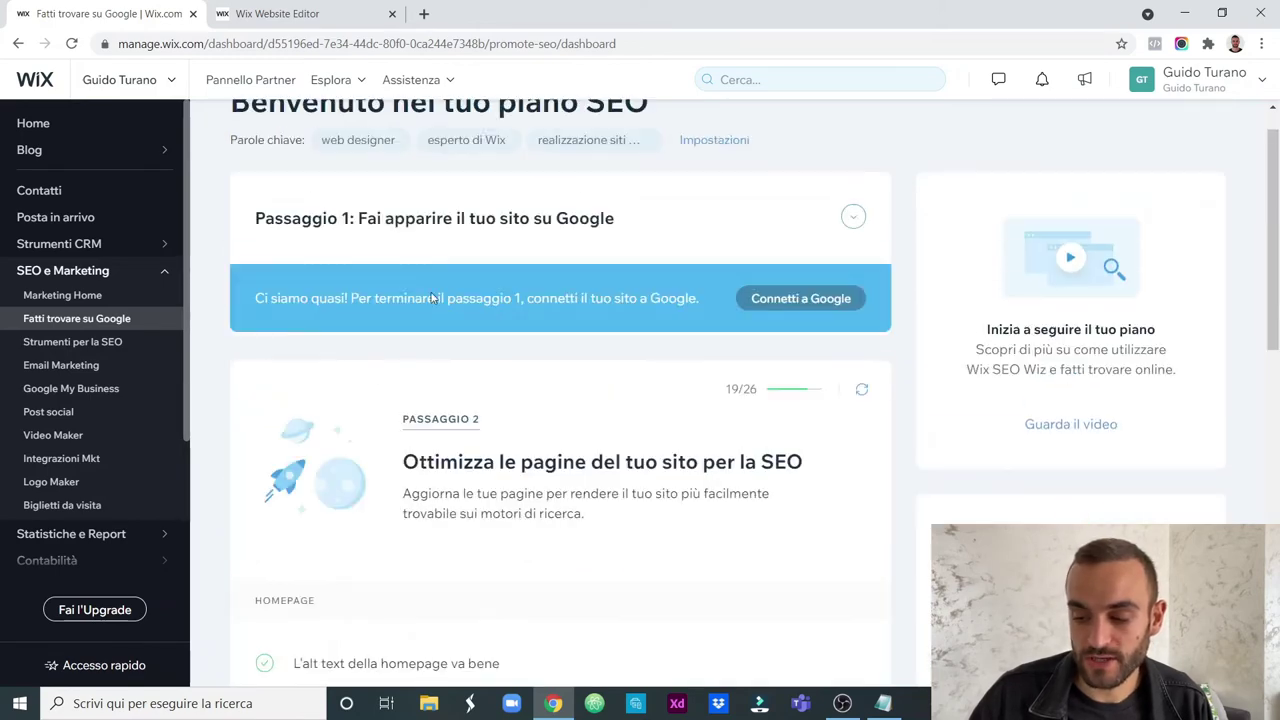
pyautogui.scroll(-4, 492, 391)
pyautogui.scroll(-1, 492, 391)
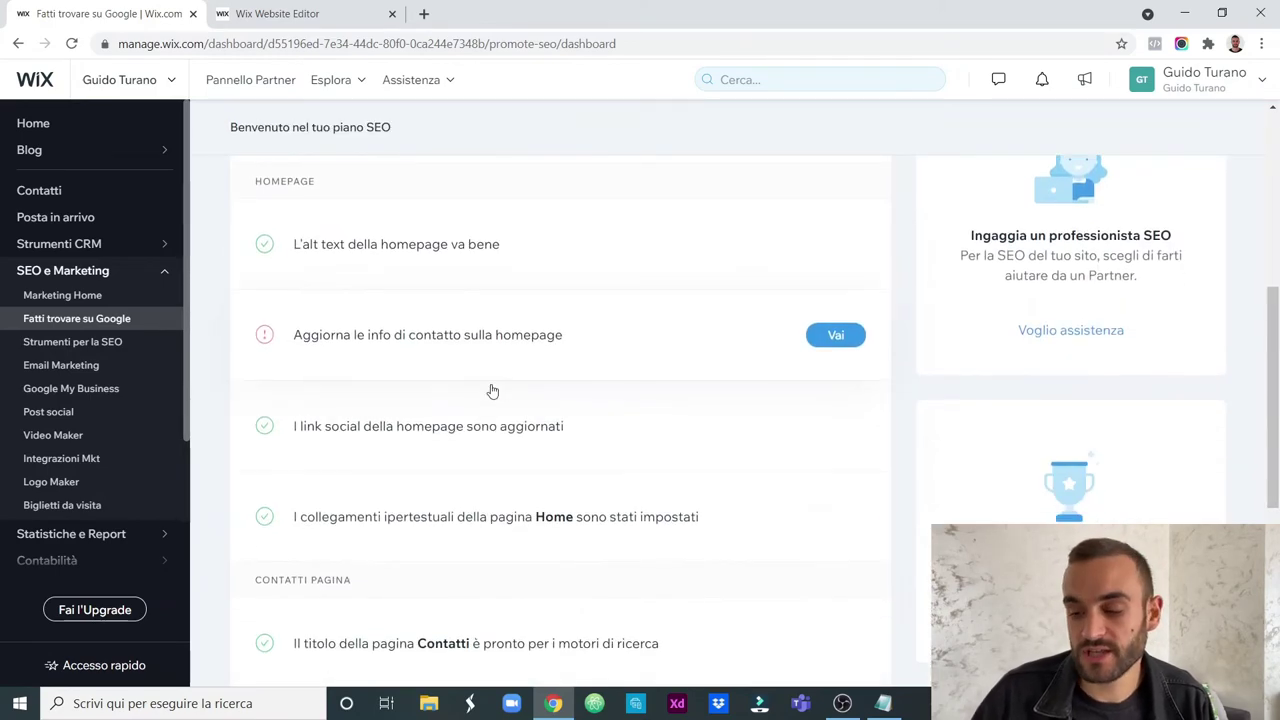